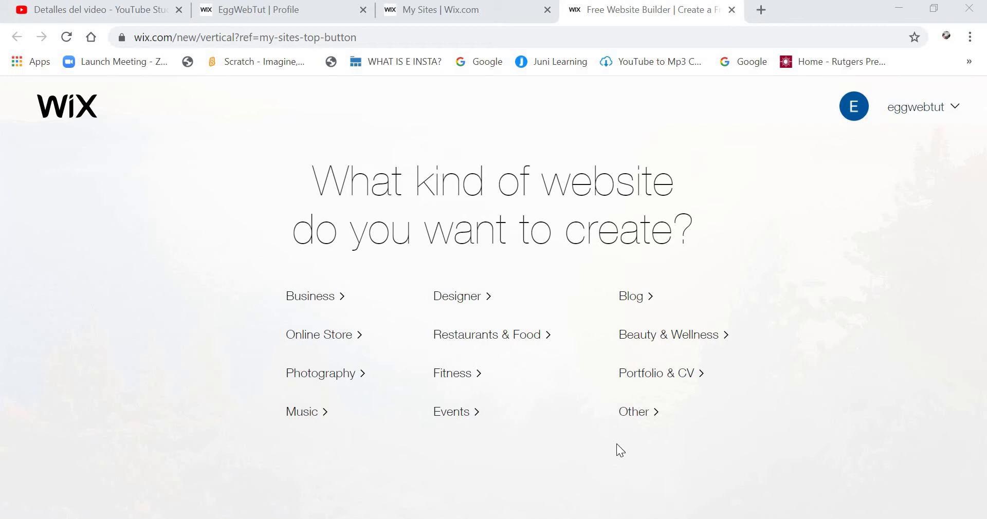
# Pick the Other site type and search the template gallery for 'Start from Scratch'
pyautogui.click(623, 415)
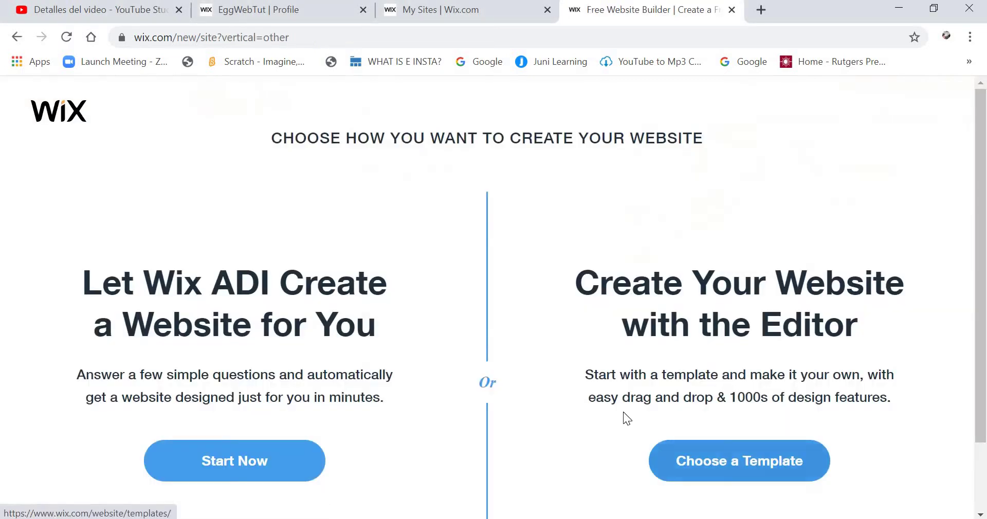
pyautogui.click(739, 459)
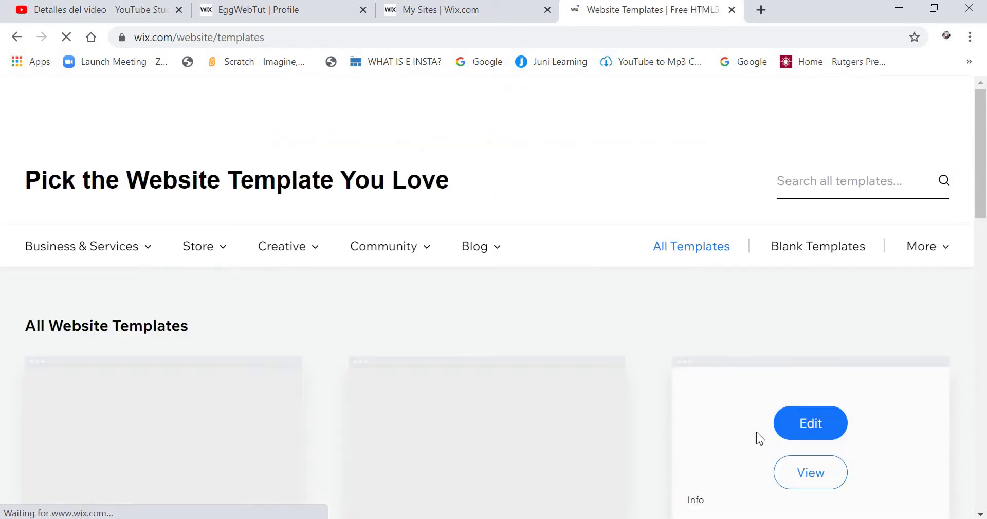
pyautogui.click(804, 188)
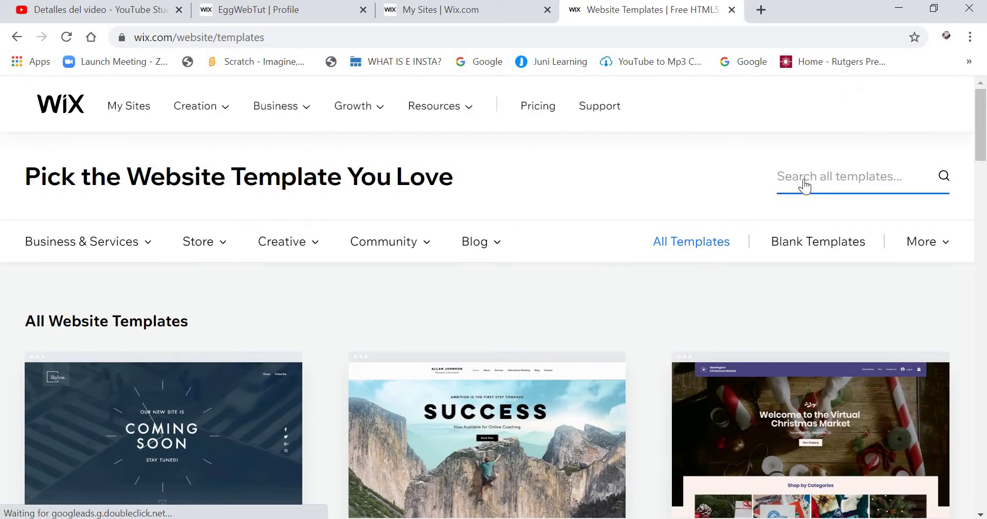
pyautogui.write('St')
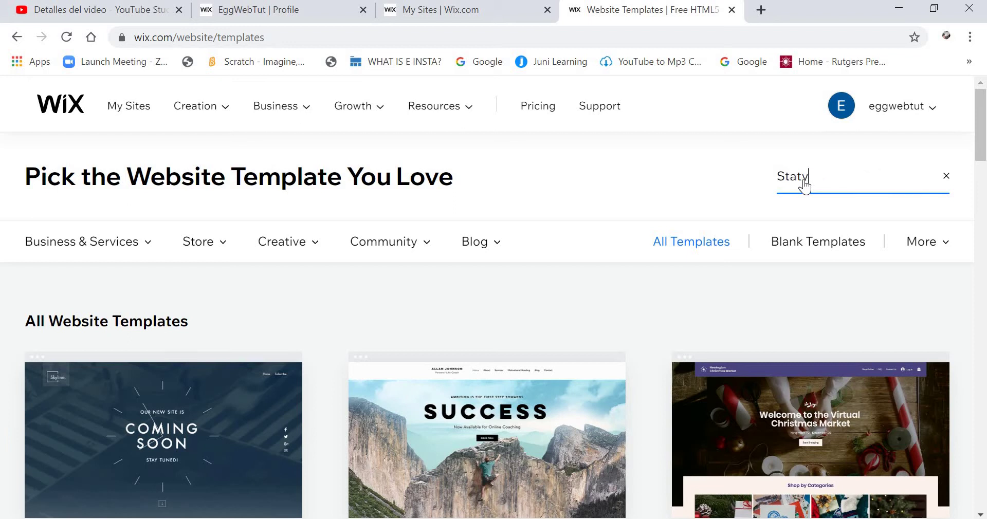
pyautogui.write('art from')
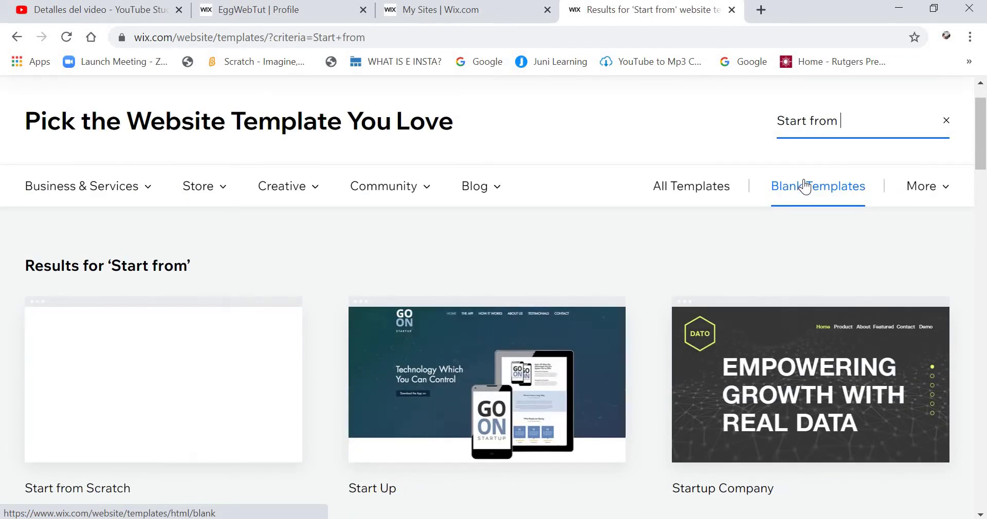
pyautogui.write(' Scratcg')
pyautogui.press('BackSpace')
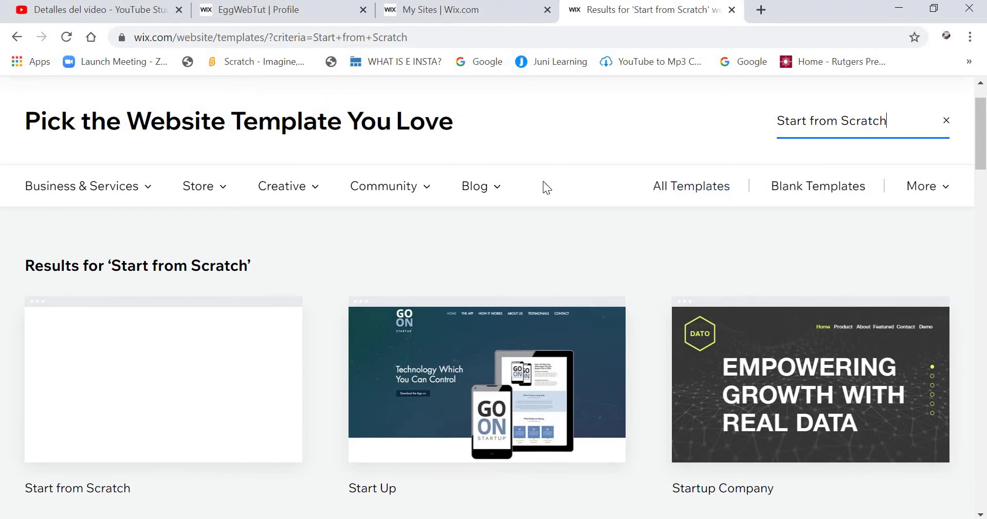
pyautogui.scroll(-2, 545, 186)
pyautogui.scroll(3, 586, 162)
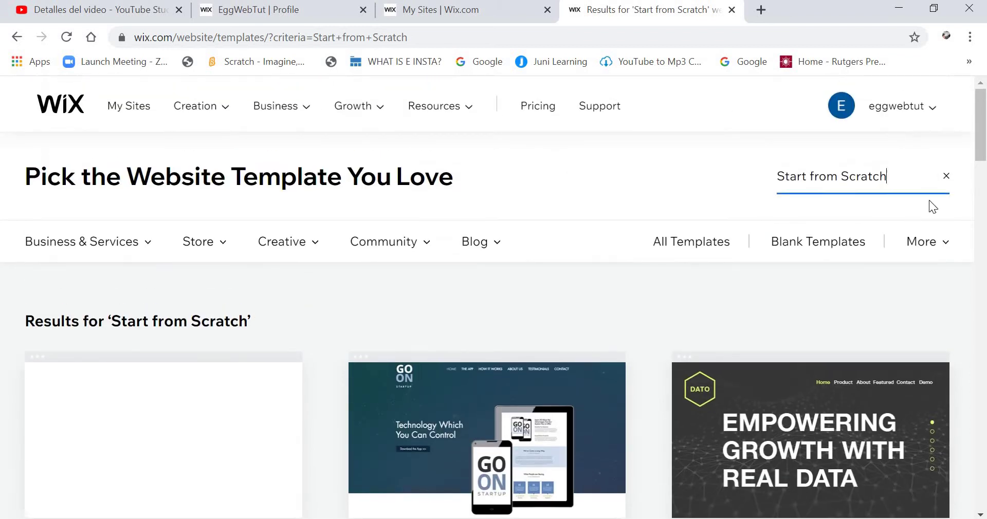
# Open the blank Start from Scratch template in the Editor for editing
pyautogui.click(624, 202)
pyautogui.click(899, 191)
pyautogui.scroll(-3, 628, 275)
pyautogui.click(158, 264)
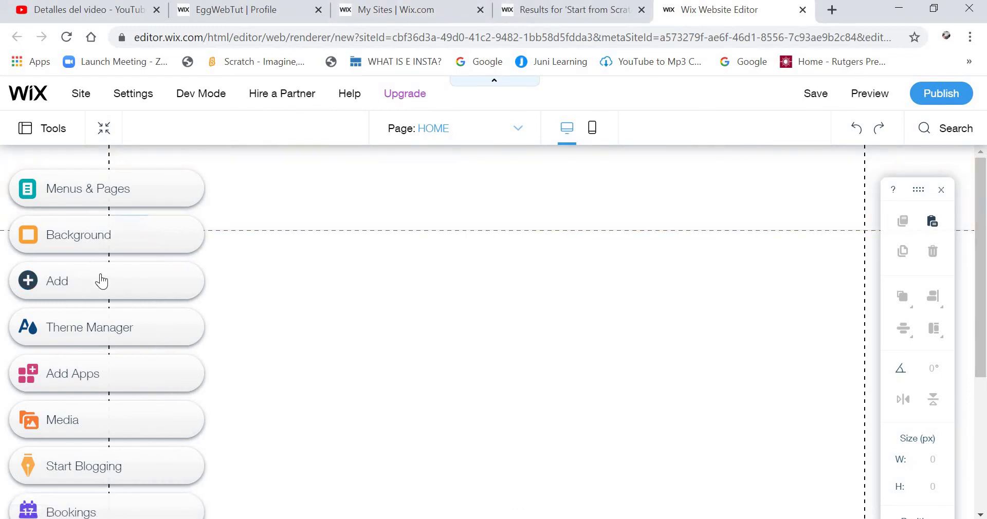
pyautogui.click(149, 381)
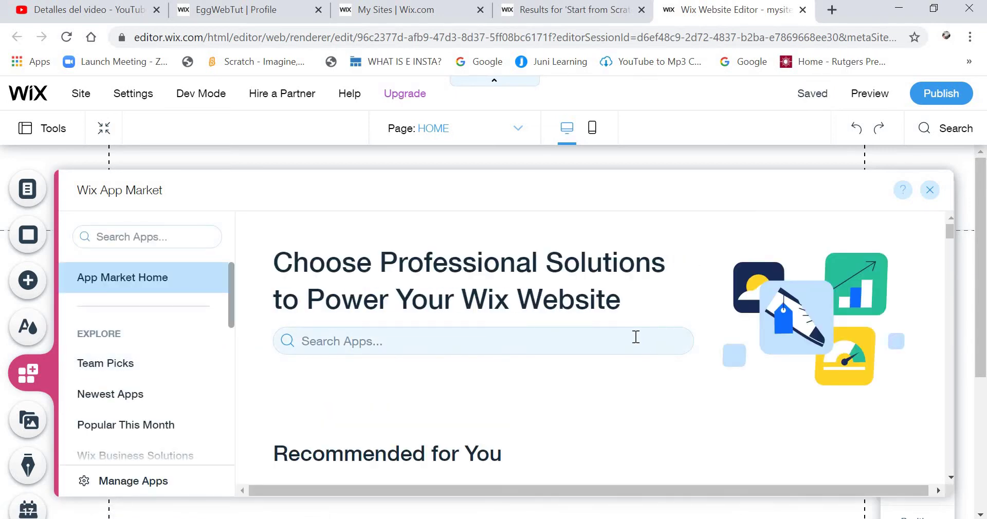
pyautogui.click(514, 338)
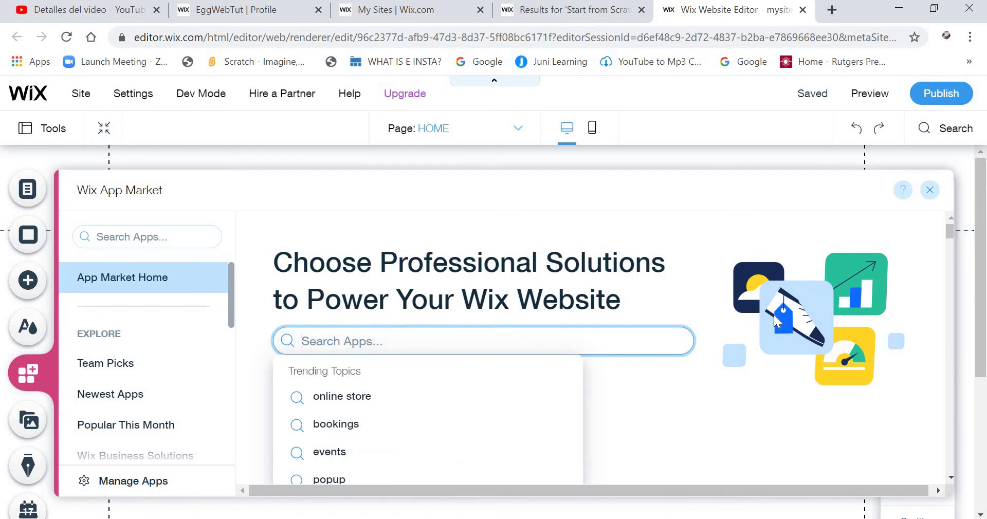
pyautogui.scroll(-3, 773, 315)
pyautogui.scroll(3, 773, 315)
pyautogui.write('w')
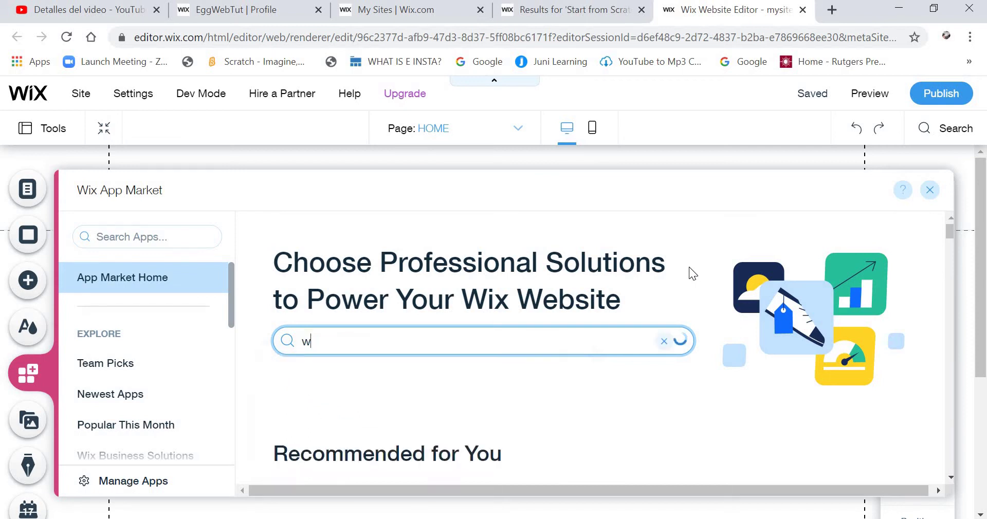
pyautogui.write('ix mem')
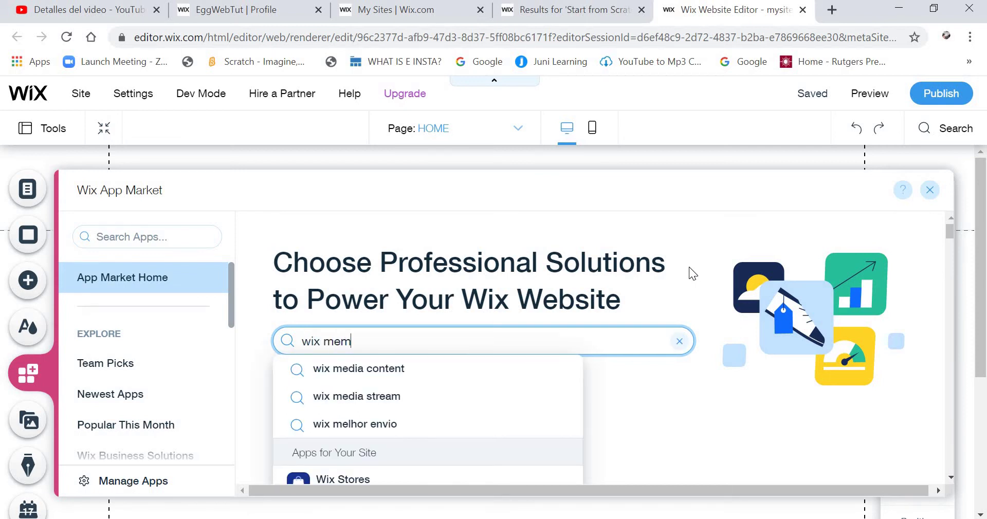
pyautogui.write('bers')
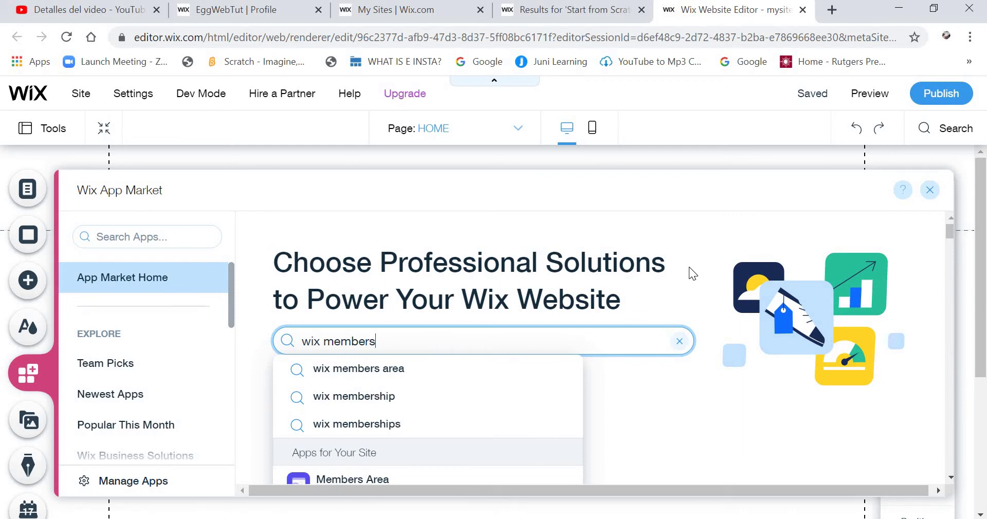
pyautogui.click(931, 190)
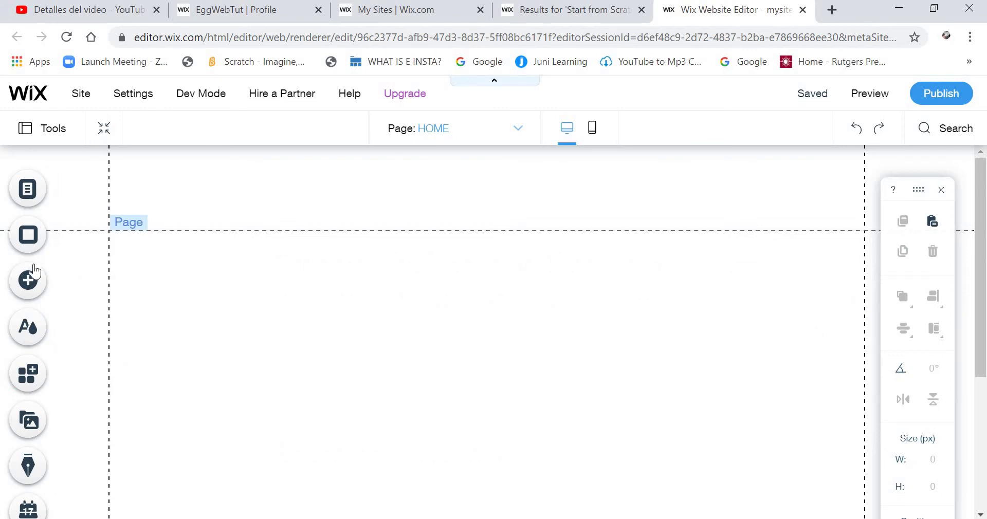
# Add the Members Area from the Add panel's Members section, creating the My Account page
pyautogui.click(39, 284)
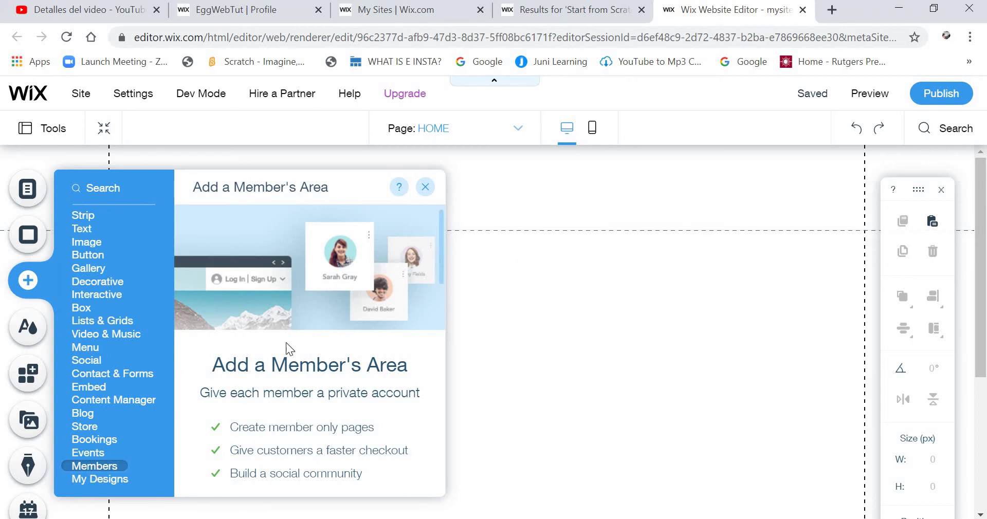
pyautogui.scroll(-5, 278, 314)
pyautogui.scroll(5, 284, 319)
pyautogui.scroll(-3, 281, 319)
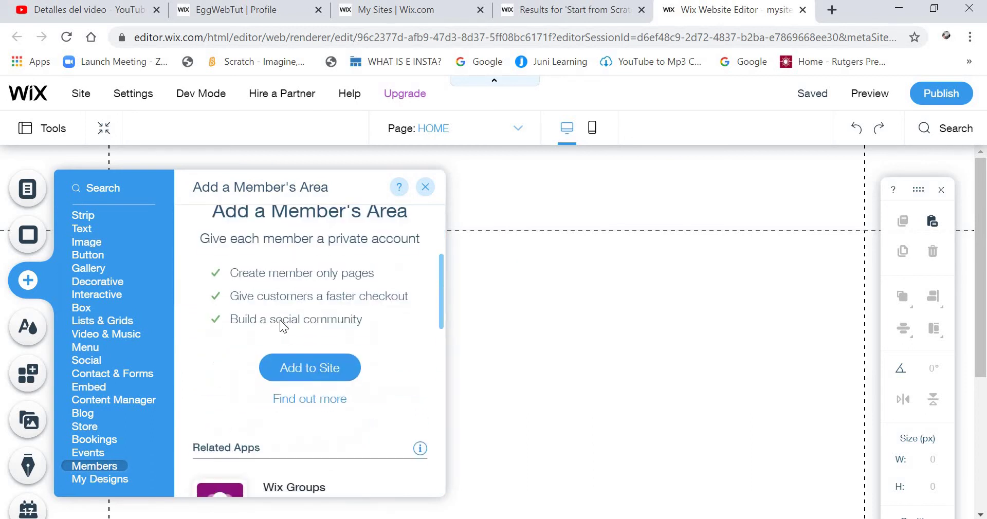
pyautogui.click(295, 370)
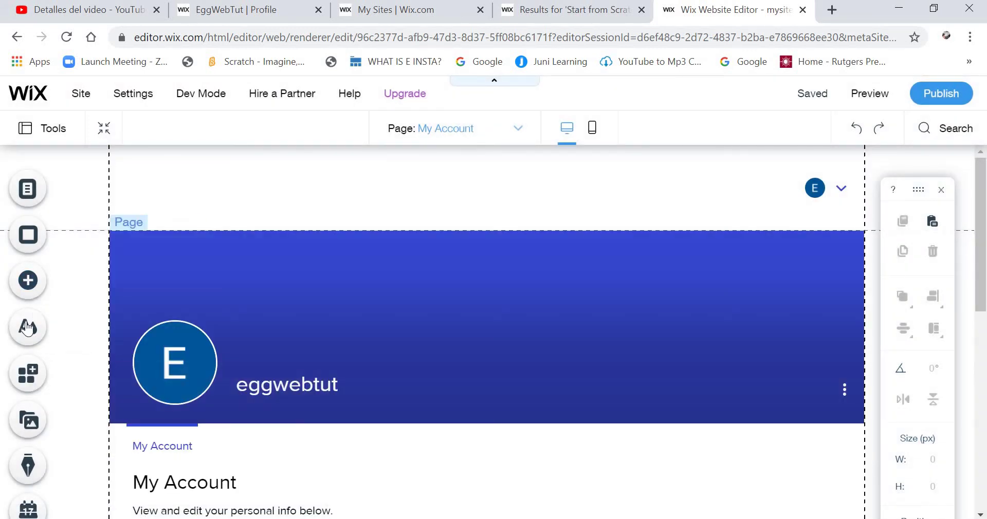
# Search the app market for 'Wix Forum' and add the Wix Forum app
pyautogui.click(52, 374)
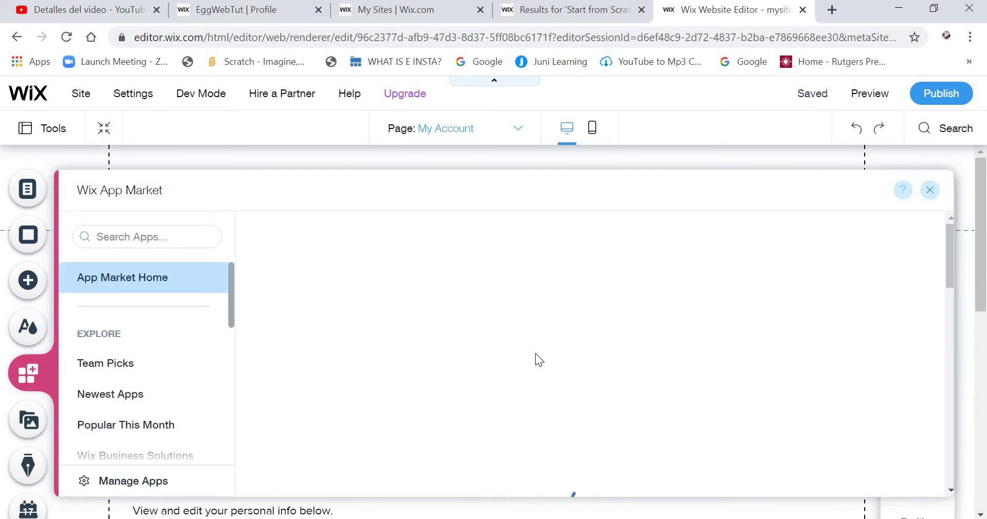
pyautogui.click(539, 339)
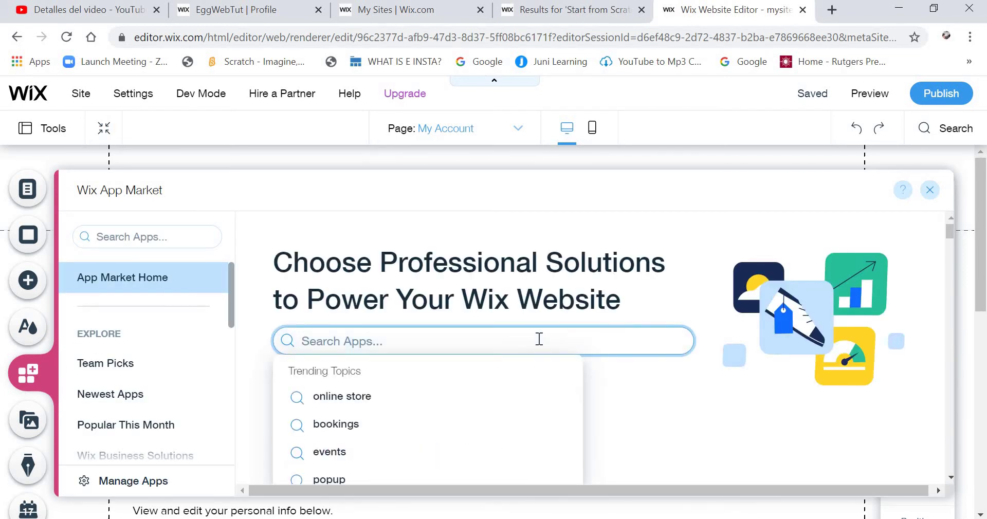
pyautogui.write('Wix Forum')
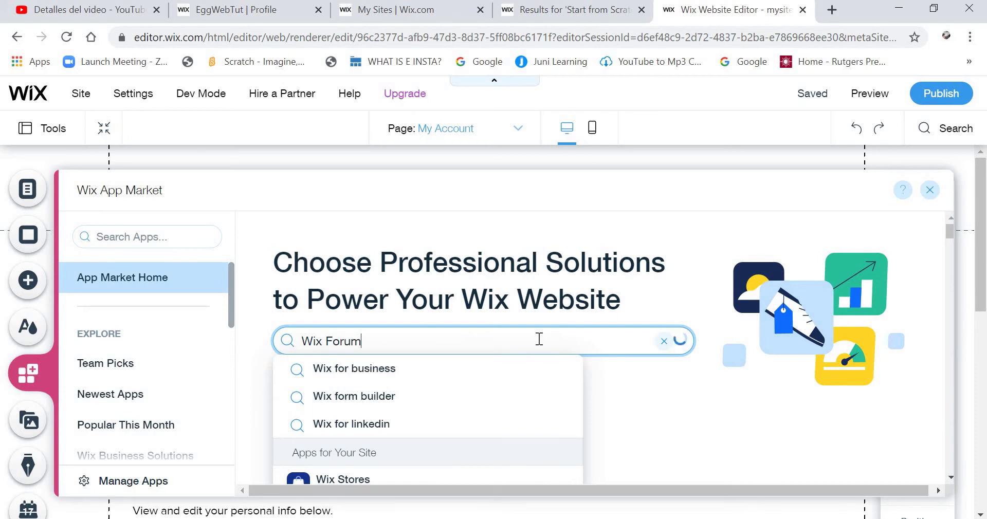
pyautogui.press('Return')
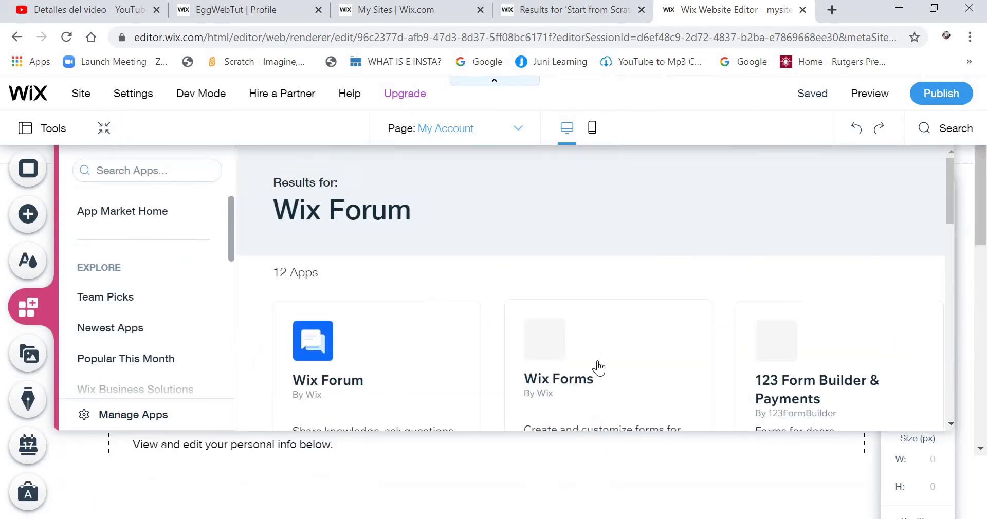
pyautogui.scroll(-3, 510, 331)
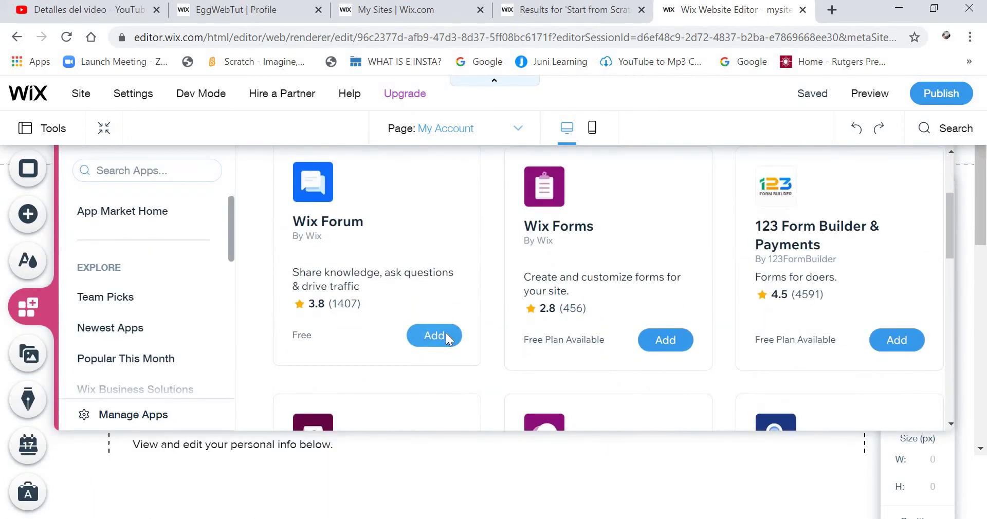
pyautogui.click(442, 336)
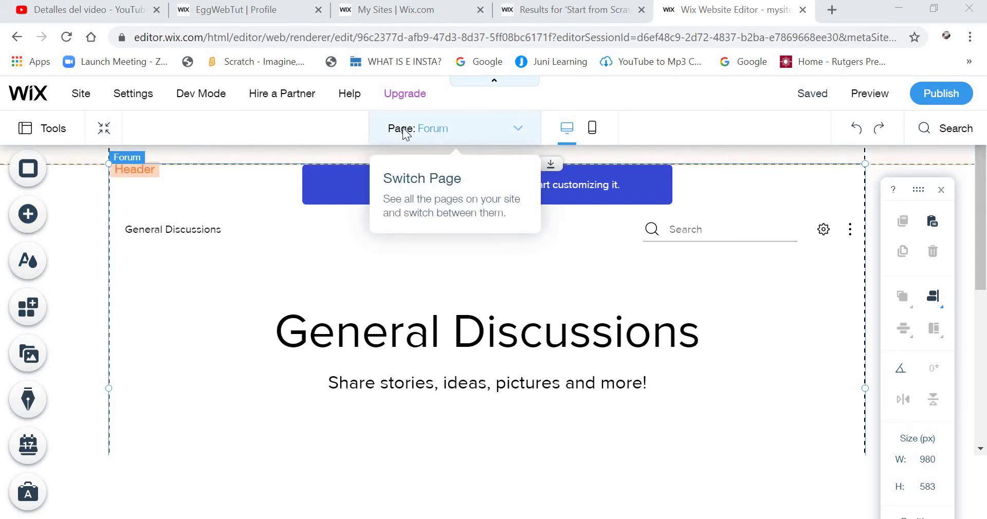
# Switch the editor to the HOME page from the page management panel and close it
pyautogui.click(479, 137)
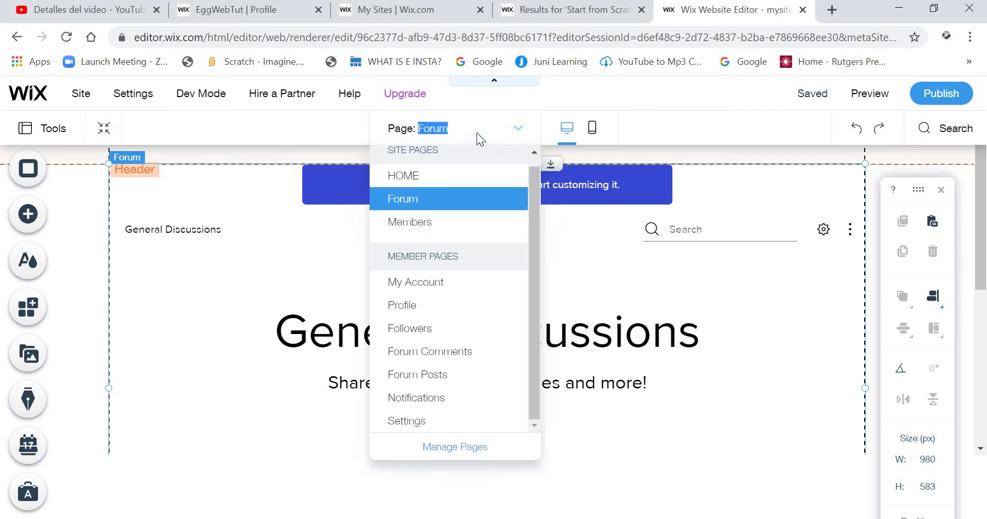
pyautogui.click(470, 450)
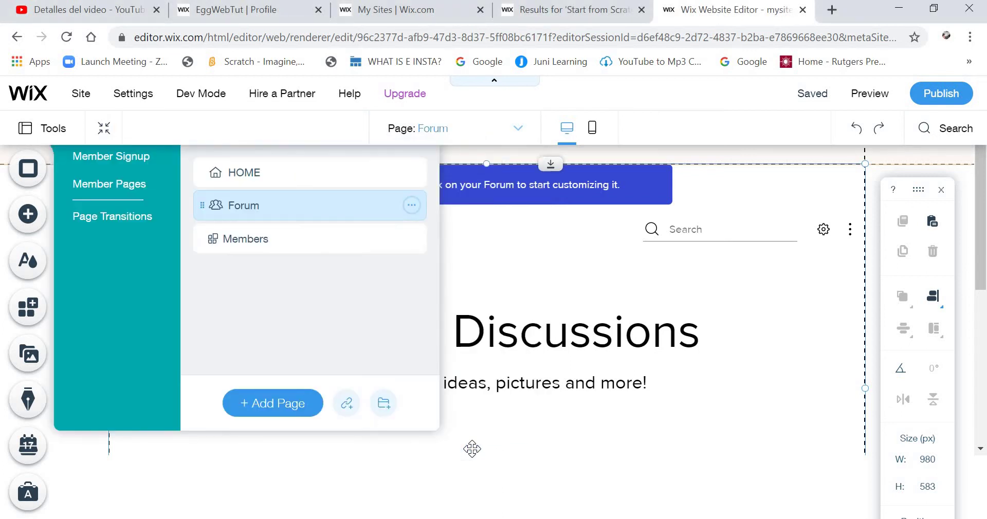
pyautogui.click(290, 176)
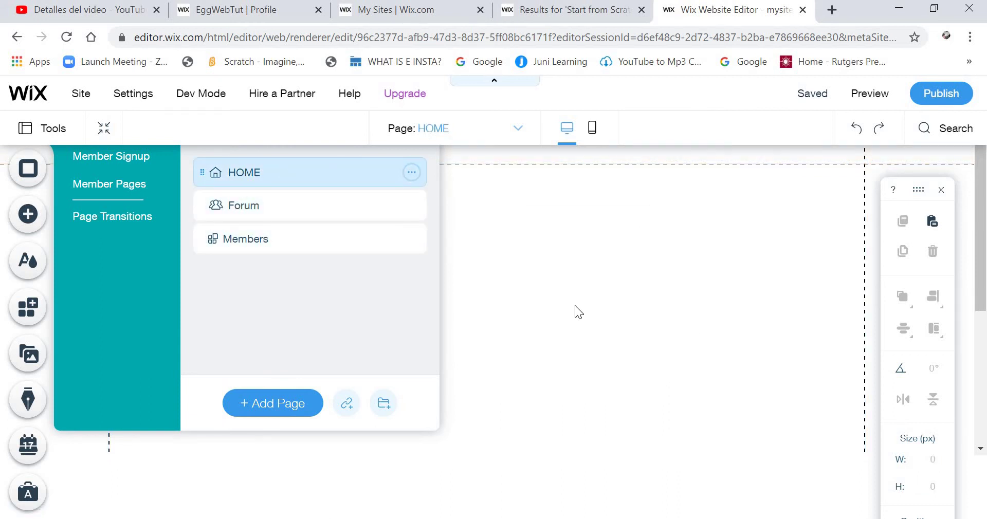
pyautogui.click(555, 328)
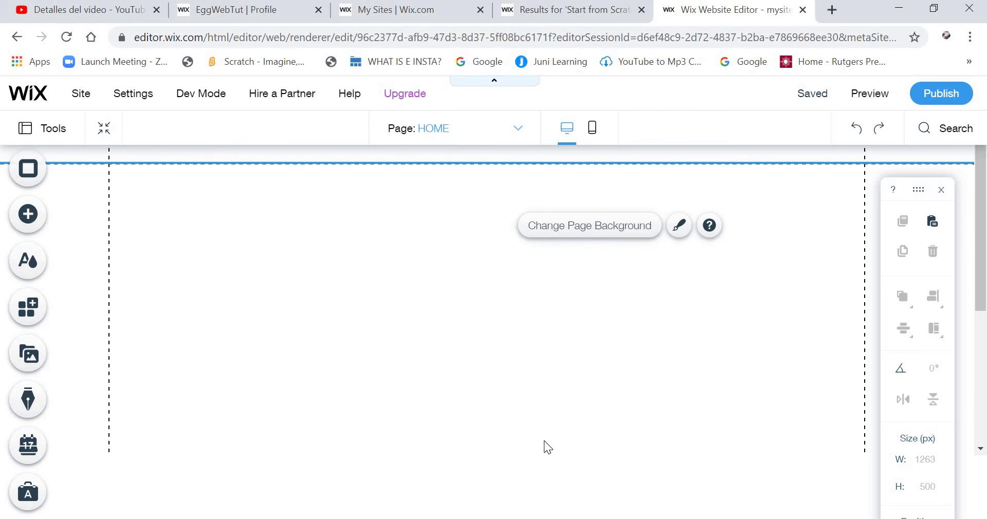
# Search the app market for Wix Chat and add it to the HOME page
pyautogui.click(39, 324)
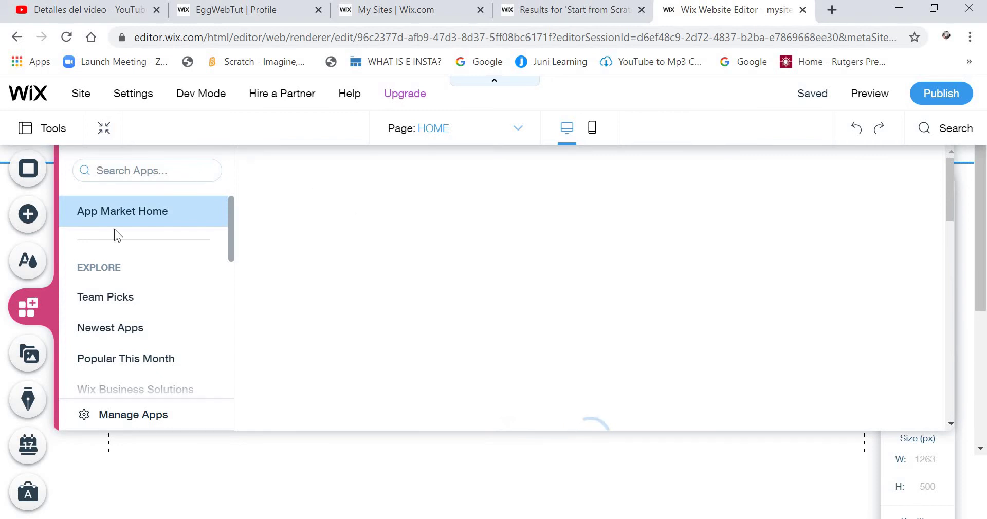
pyautogui.click(442, 276)
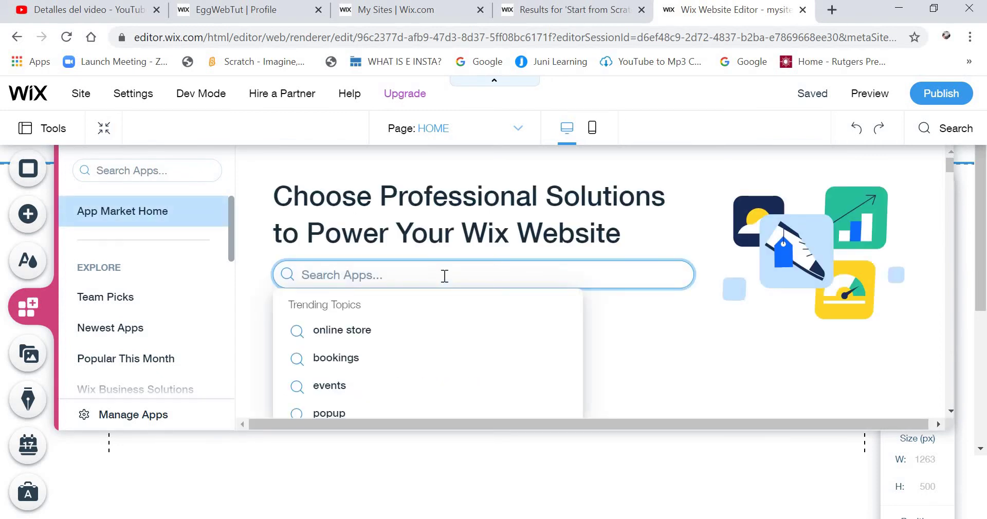
pyautogui.write('Wix Chat')
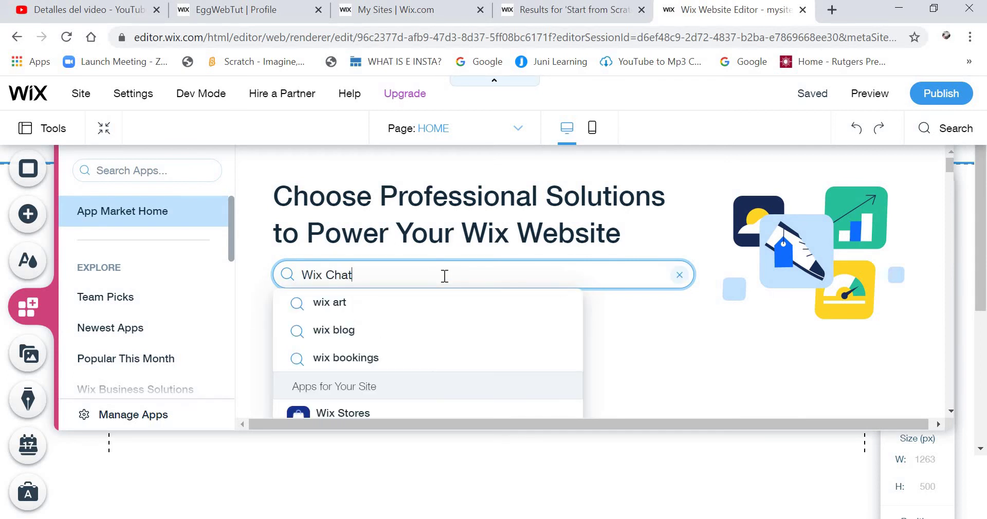
pyautogui.press('Return')
pyautogui.scroll(-2, 506, 265)
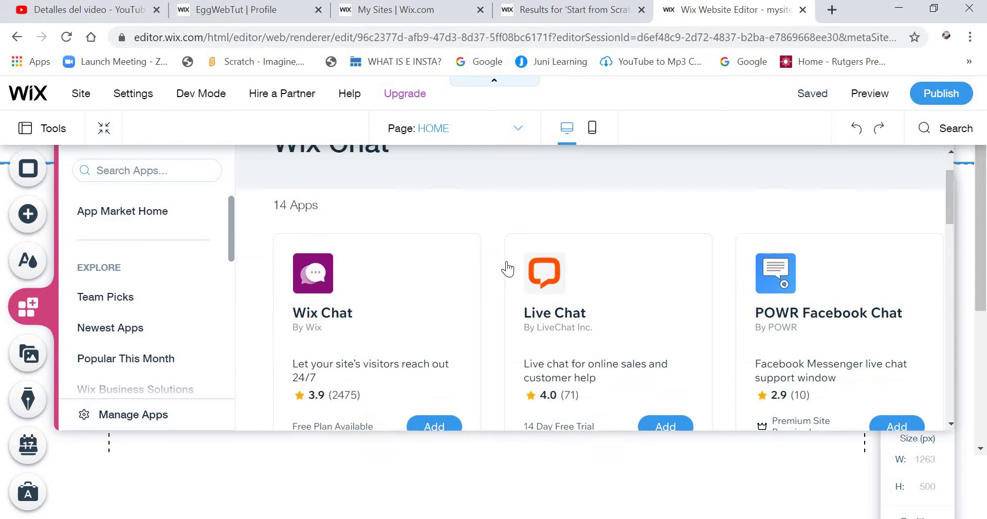
pyautogui.scroll(-3, 506, 269)
pyautogui.scroll(2, 442, 346)
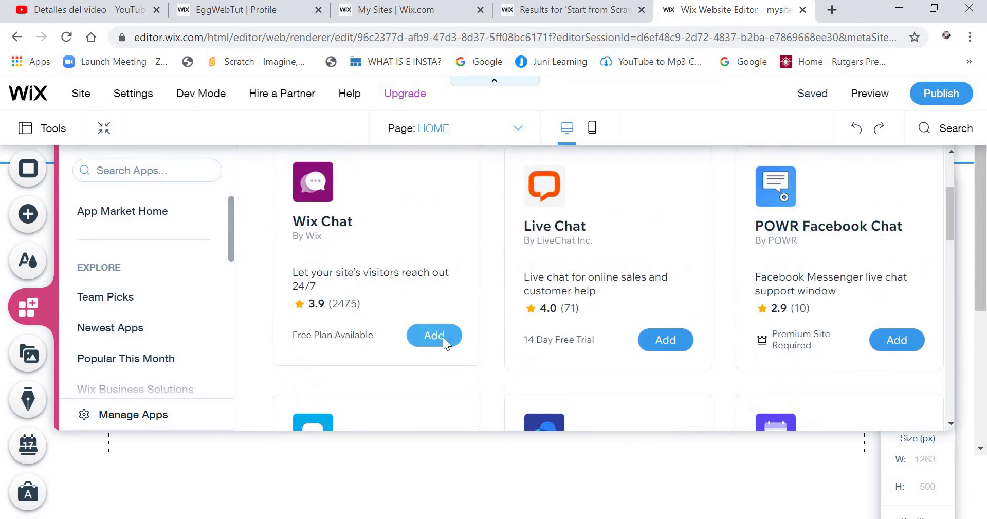
pyautogui.click(442, 338)
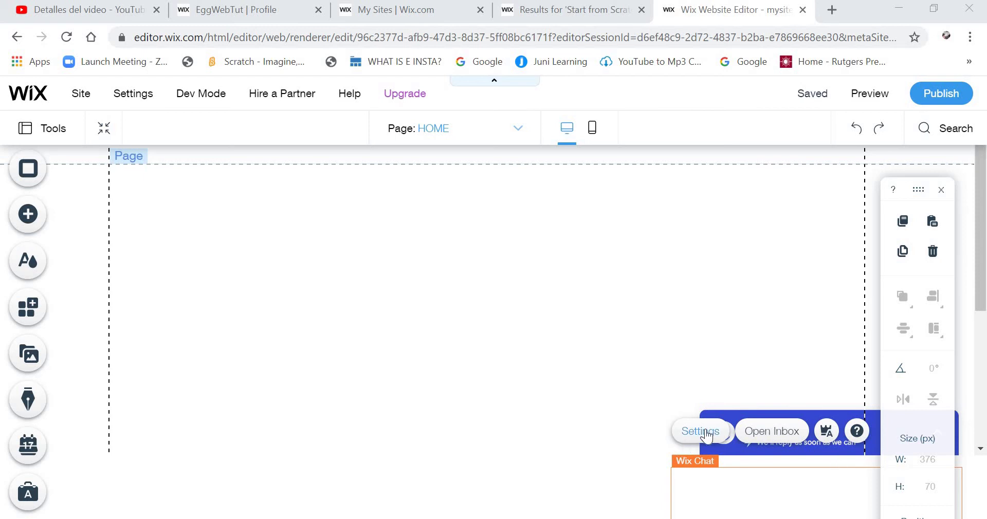
# Preview the site, return to the editor, and open the Wix Chat widget's settings
pyautogui.click(887, 97)
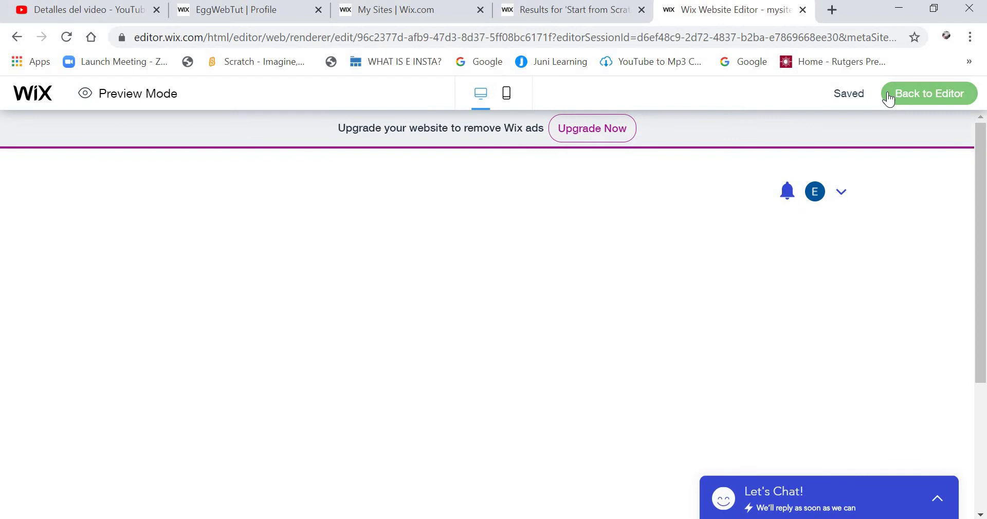
pyautogui.click(954, 99)
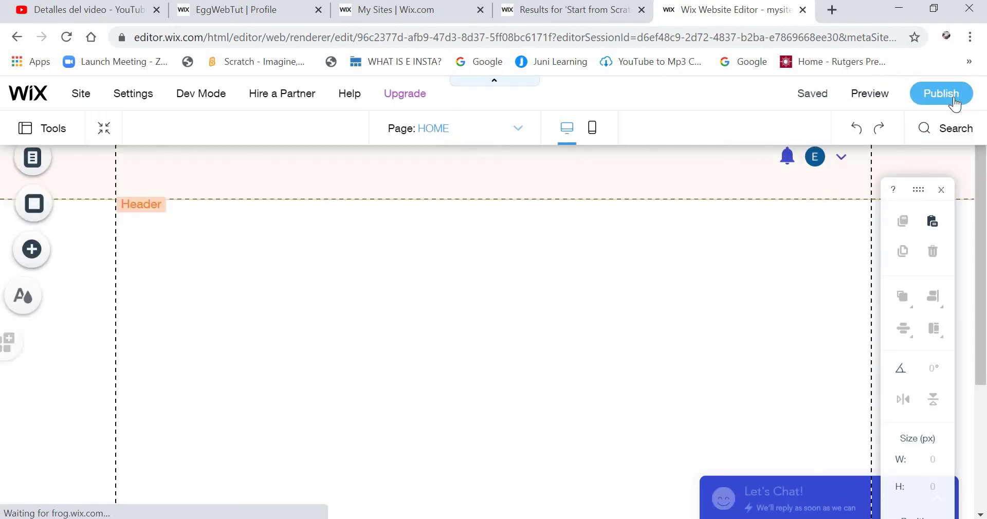
pyautogui.click(785, 504)
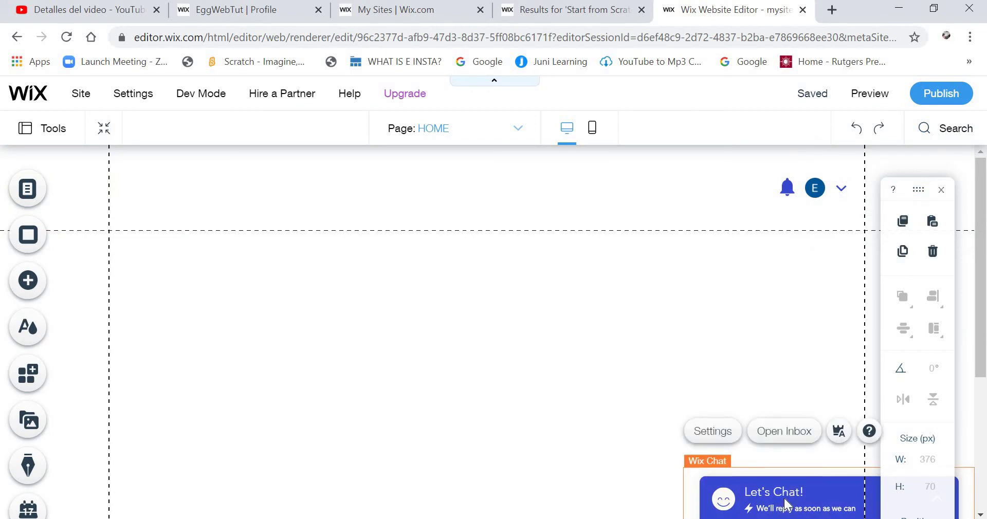
pyautogui.click(725, 433)
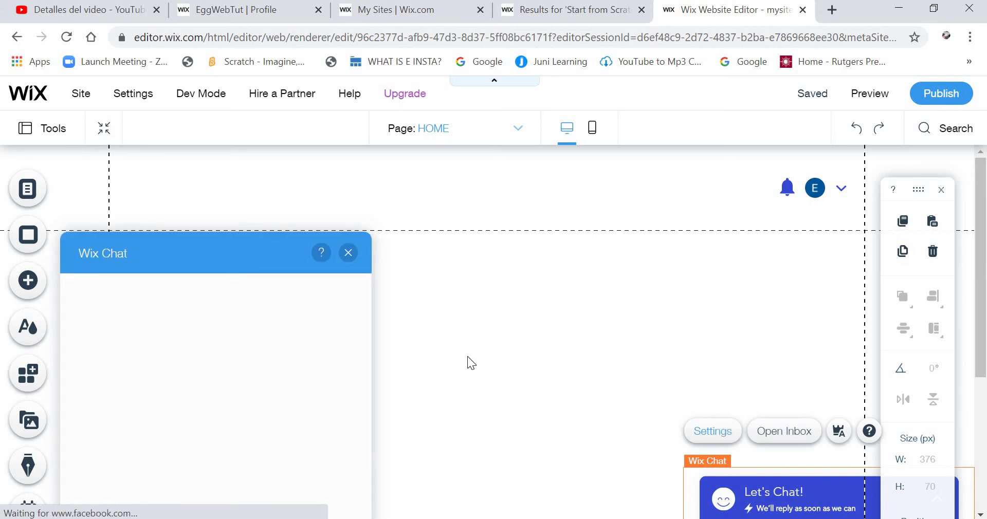
# Enable Members Chat, disable Visitors Chat, and preview the chatbox in List View
pyautogui.moveTo(244, 259); pyautogui.dragTo(523, 74)
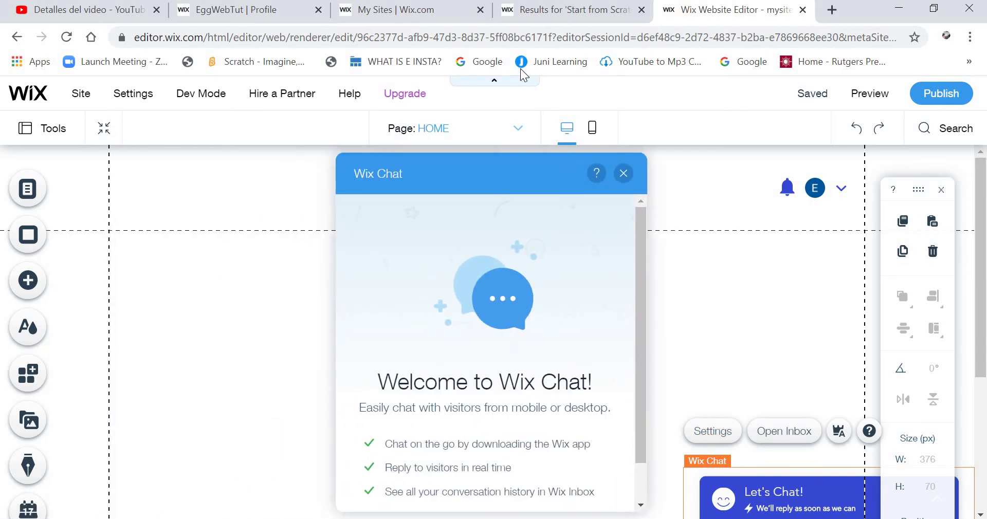
pyautogui.scroll(-1, 571, 339)
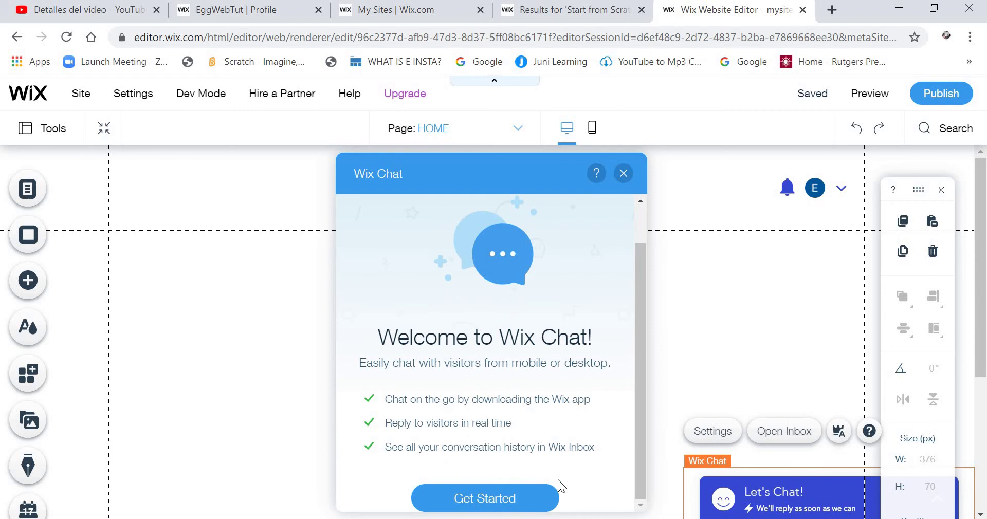
pyautogui.click(551, 495)
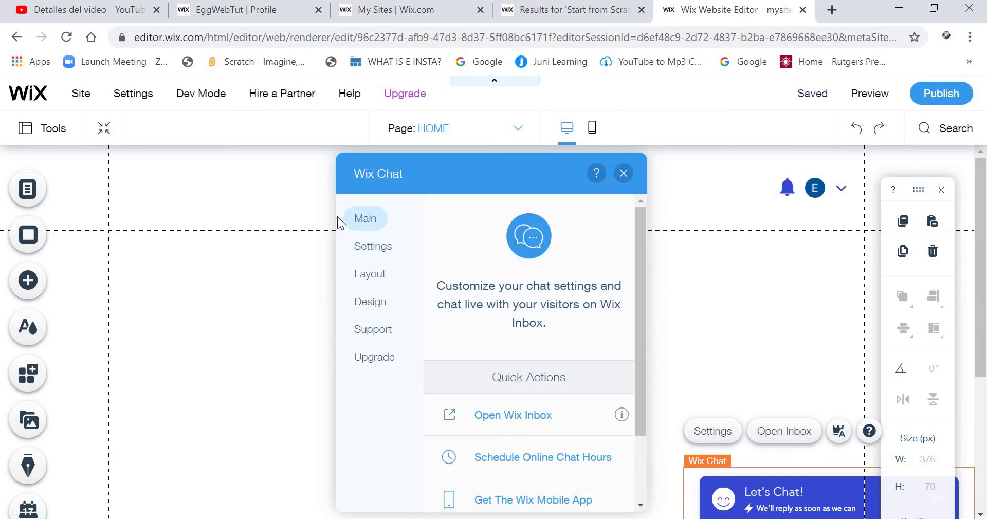
pyautogui.click(367, 243)
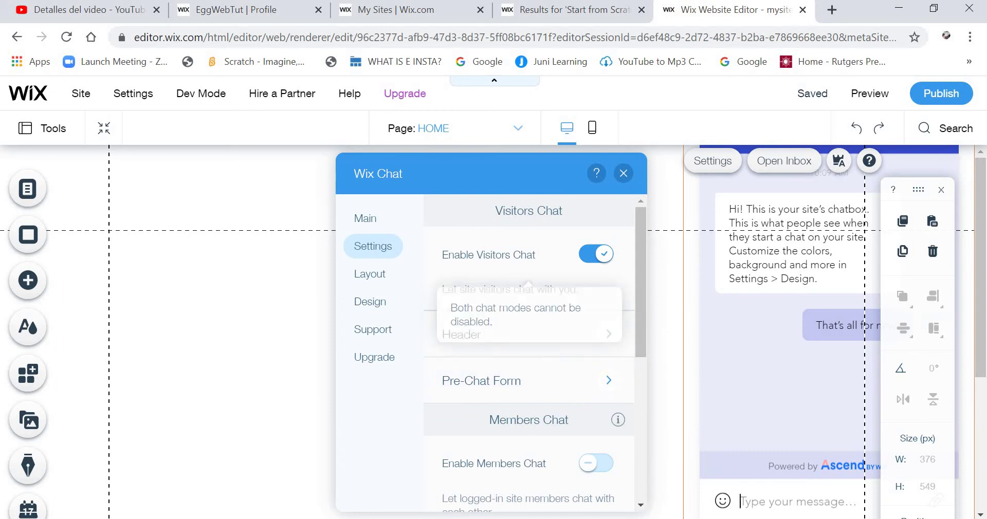
pyautogui.click(603, 466)
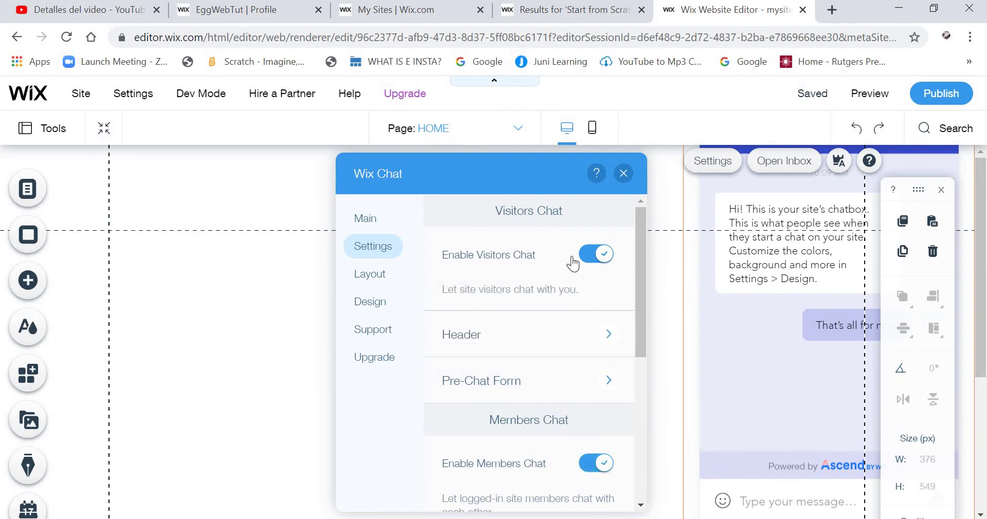
pyautogui.click(603, 256)
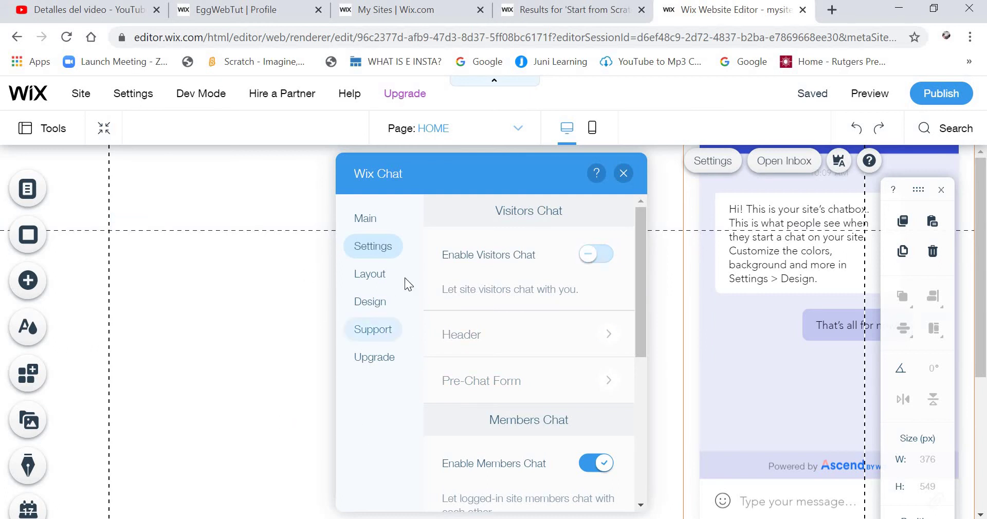
pyautogui.scroll(-3, 572, 379)
pyautogui.scroll(-3, 574, 397)
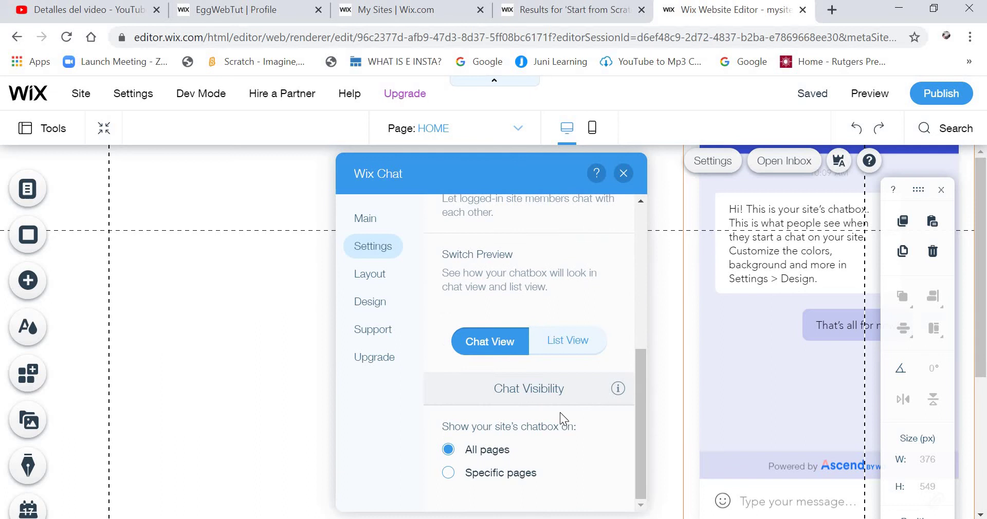
pyautogui.click(571, 353)
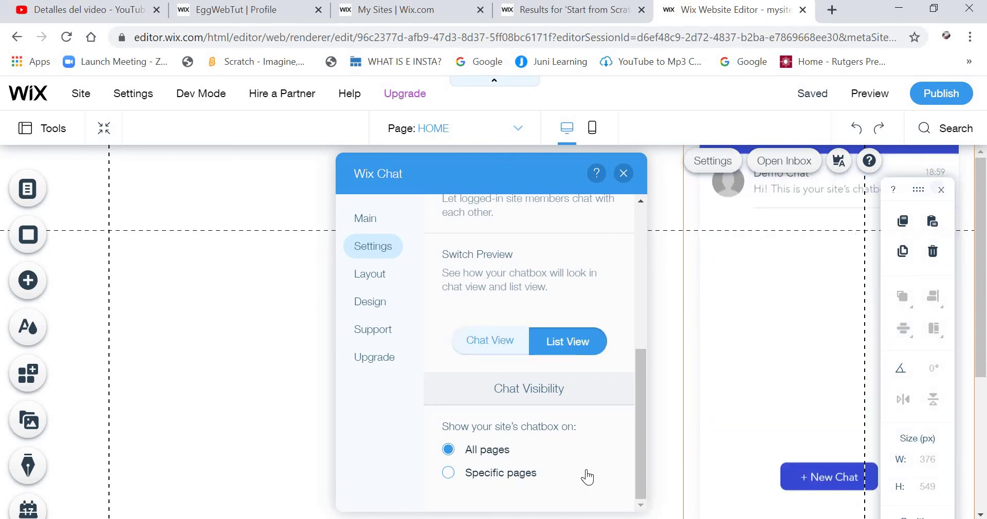
# Try the Rounded and round-button chat layouts, settling on the Bar layout
pyautogui.click(372, 278)
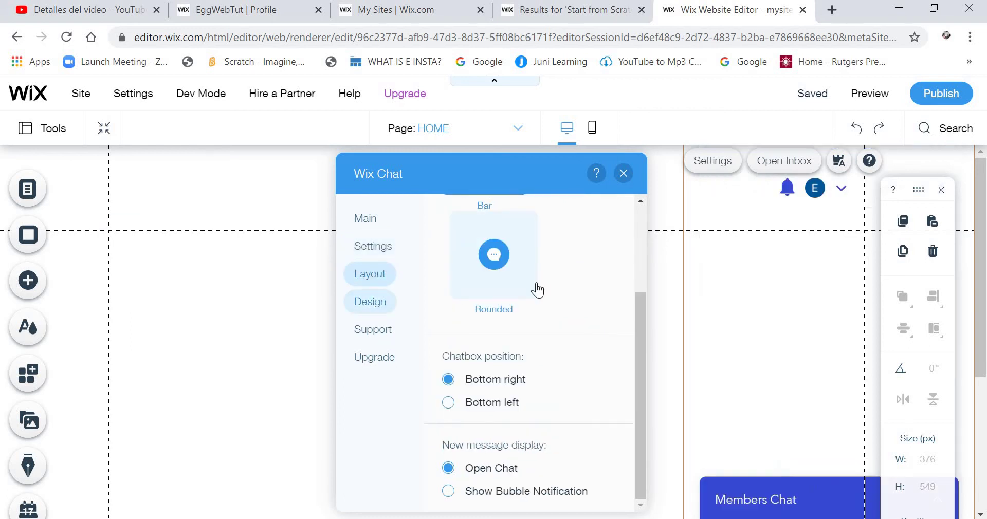
pyautogui.click(483, 262)
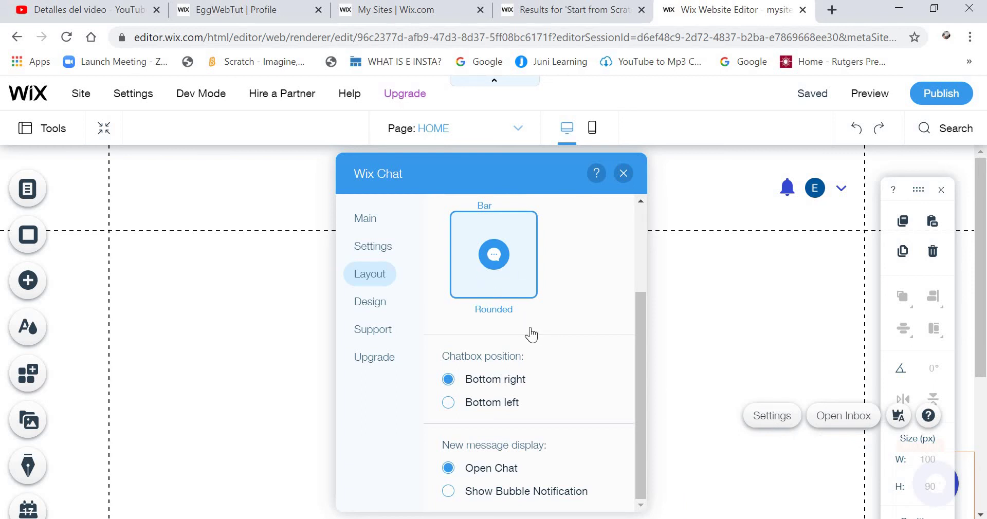
pyautogui.scroll(3, 531, 334)
pyautogui.click(501, 309)
pyautogui.scroll(-3, 493, 257)
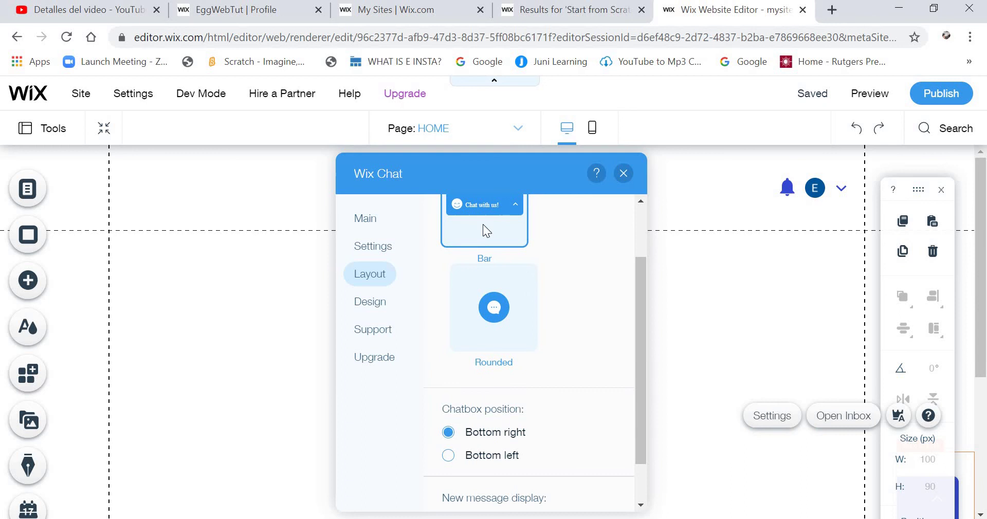
pyautogui.scroll(-1, 514, 293)
pyautogui.scroll(2, 530, 311)
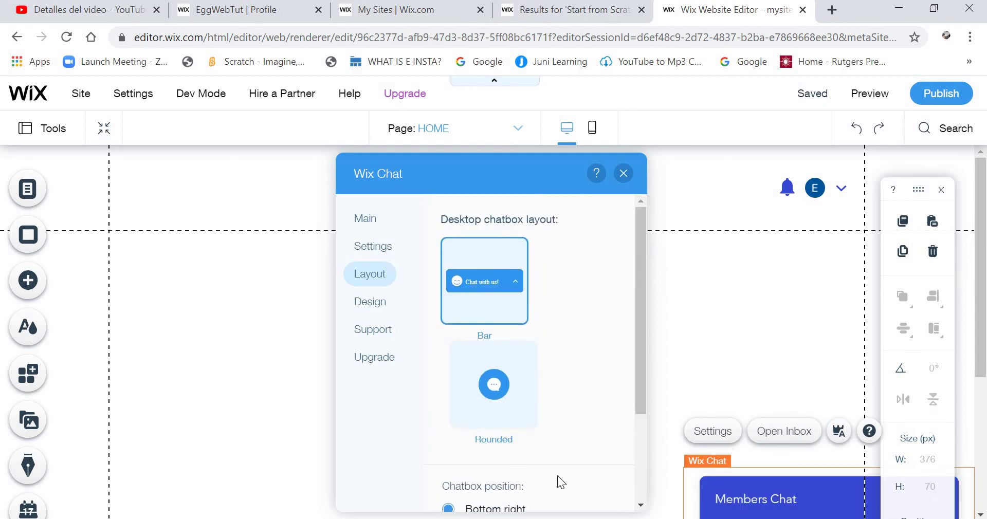
pyautogui.click(488, 402)
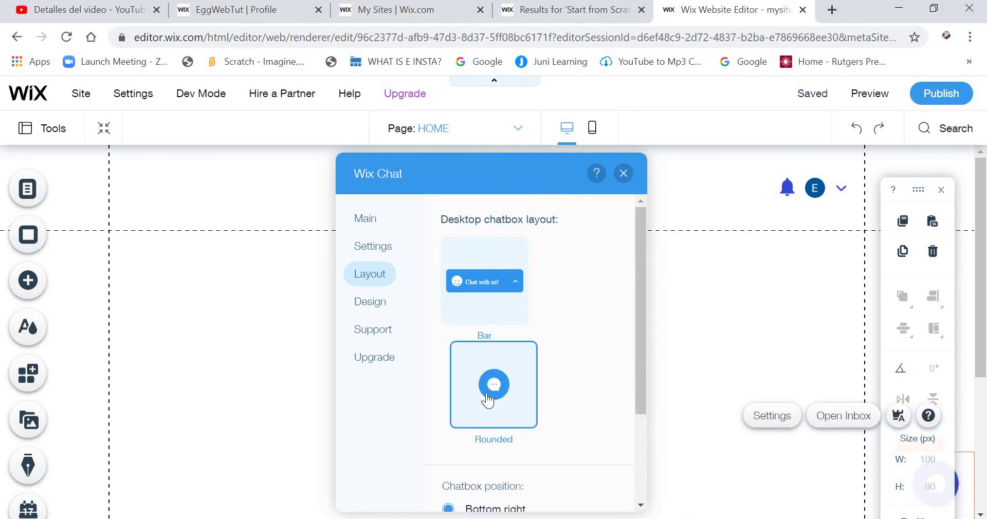
pyautogui.click(451, 286)
pyautogui.scroll(-3, 586, 411)
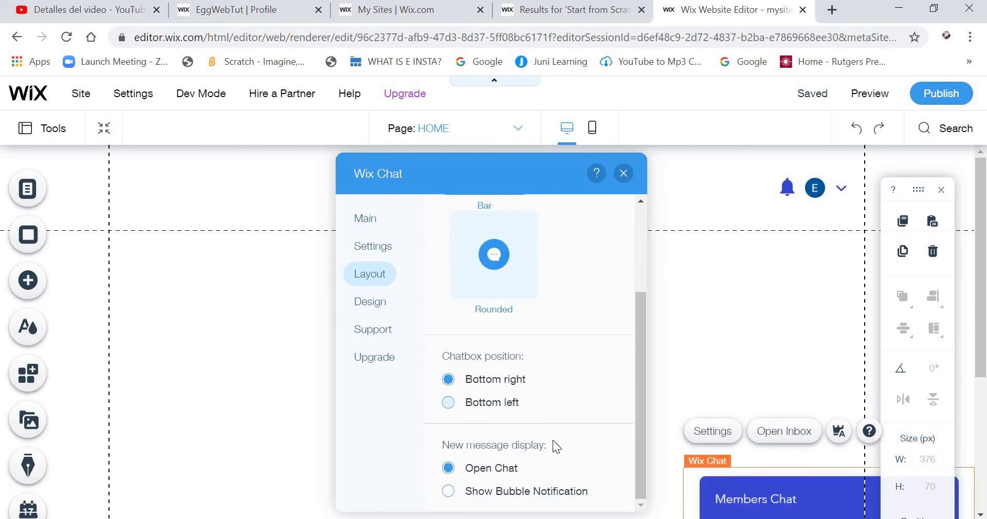
# Keep the chatbox at Bottom right and set new messages to Open Chat
pyautogui.click(492, 403)
pyautogui.click(511, 380)
pyautogui.click(448, 492)
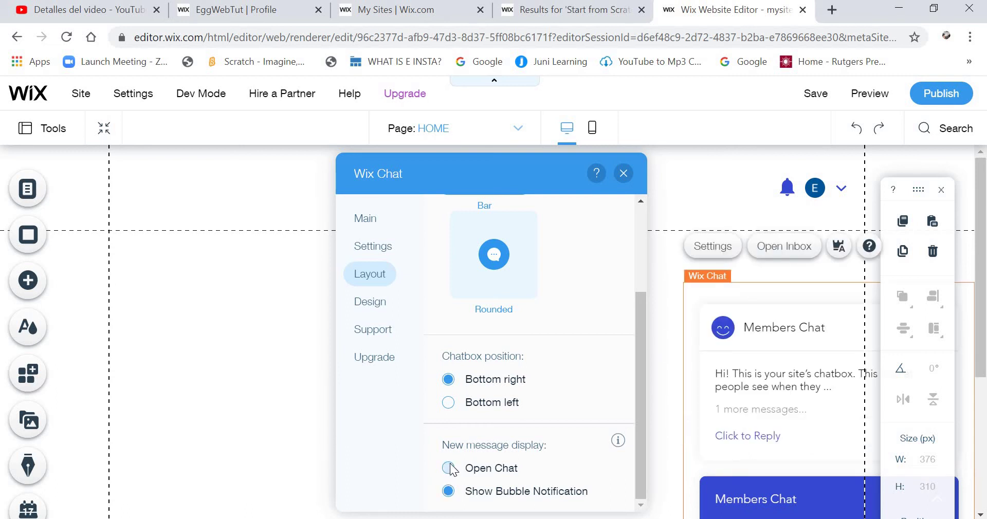
pyautogui.click(449, 469)
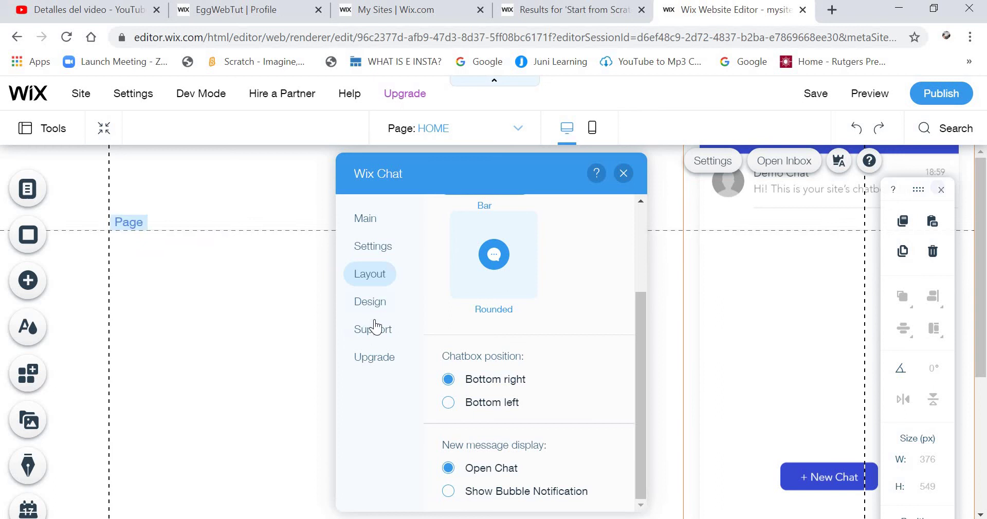
# Browse the chat's Design, Support and Upgrade sections, then return to the Main quick actions
pyautogui.click(378, 303)
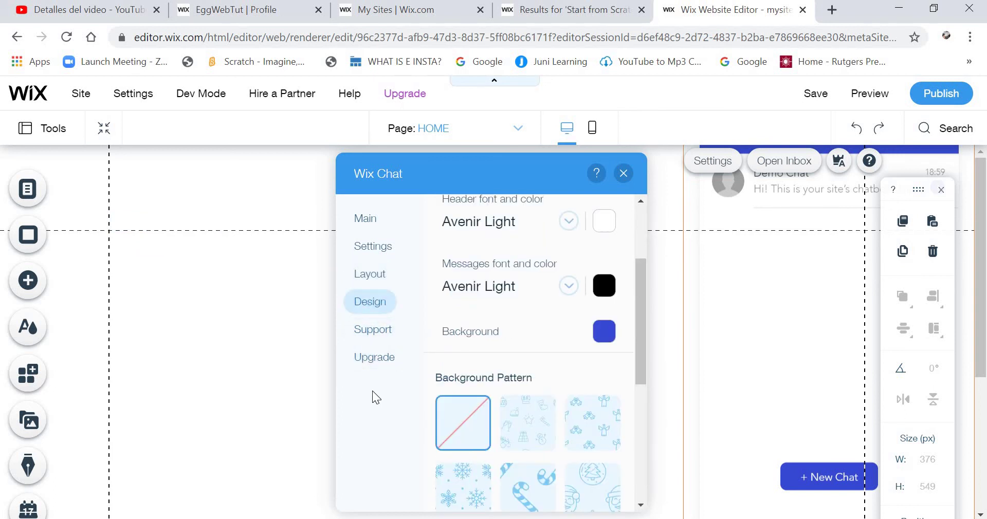
pyautogui.scroll(3, 538, 348)
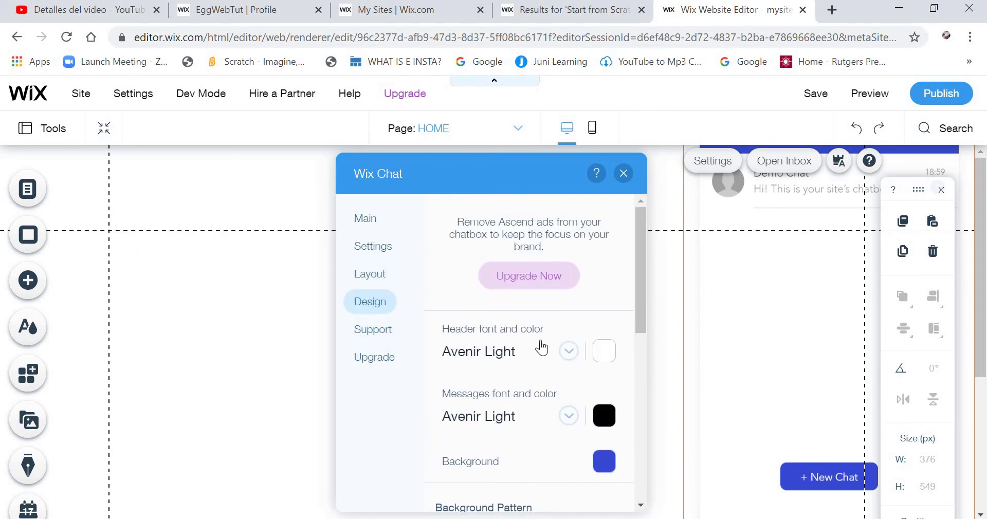
pyautogui.scroll(-7, 539, 346)
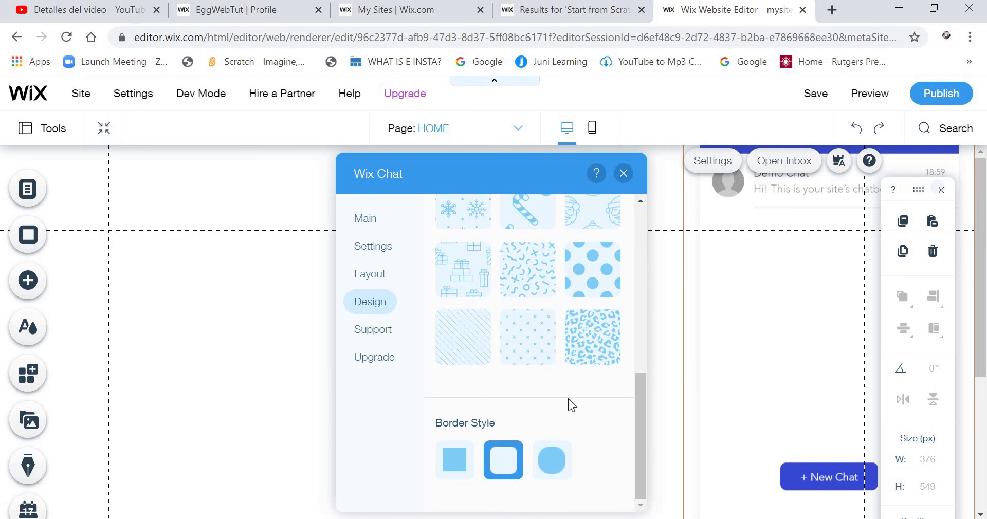
pyautogui.scroll(2, 568, 399)
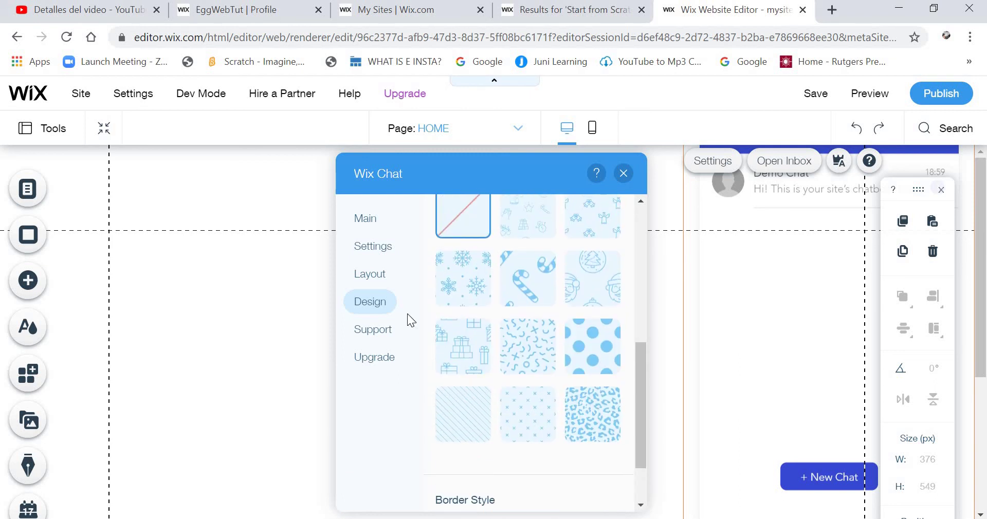
pyautogui.click(376, 329)
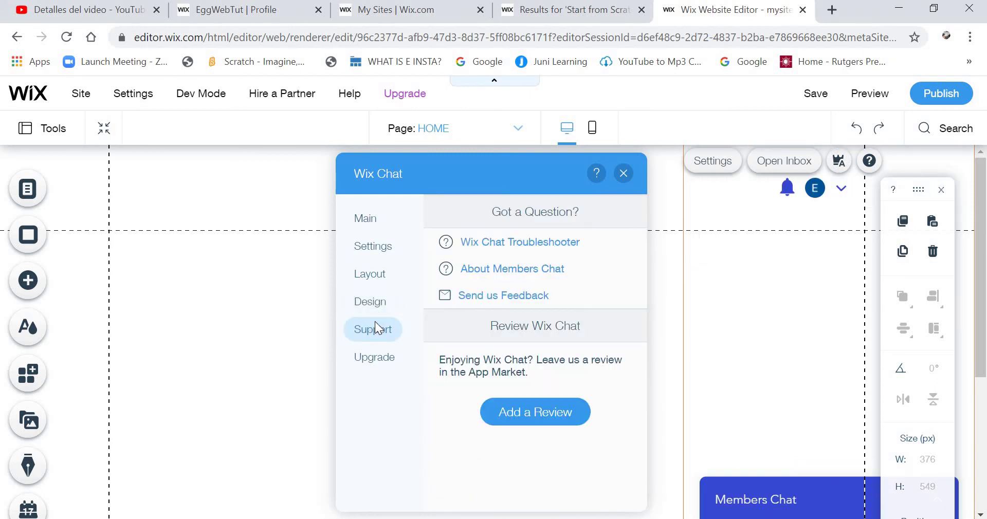
pyautogui.click(372, 358)
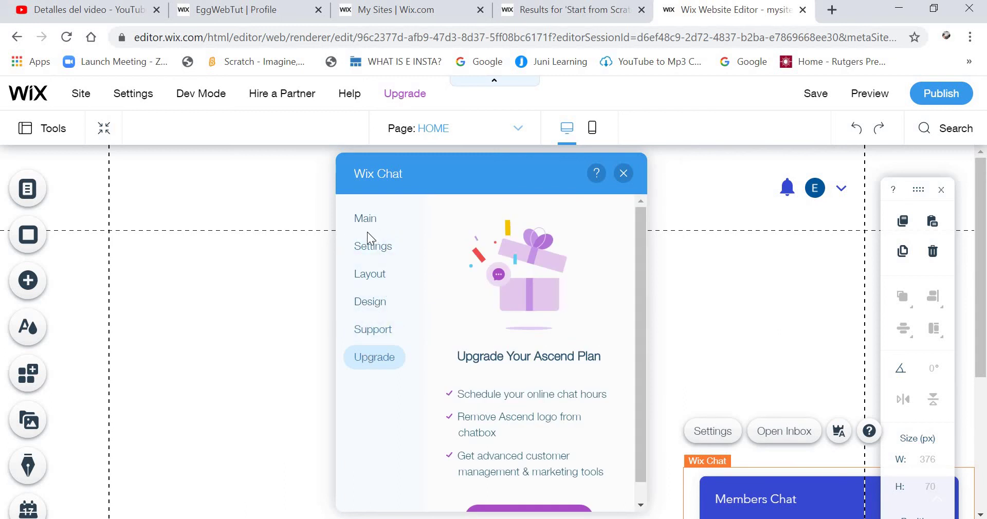
pyautogui.scroll(-1, 565, 401)
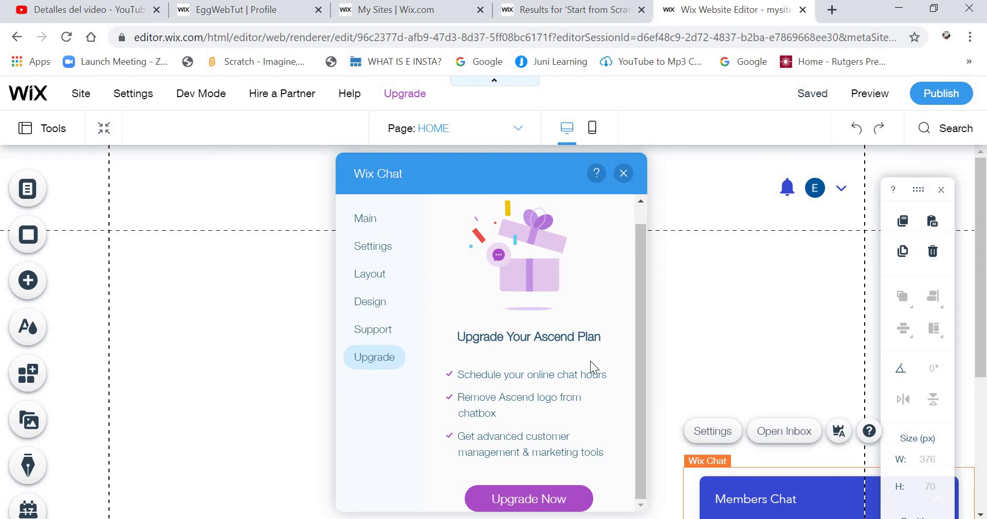
pyautogui.click(358, 223)
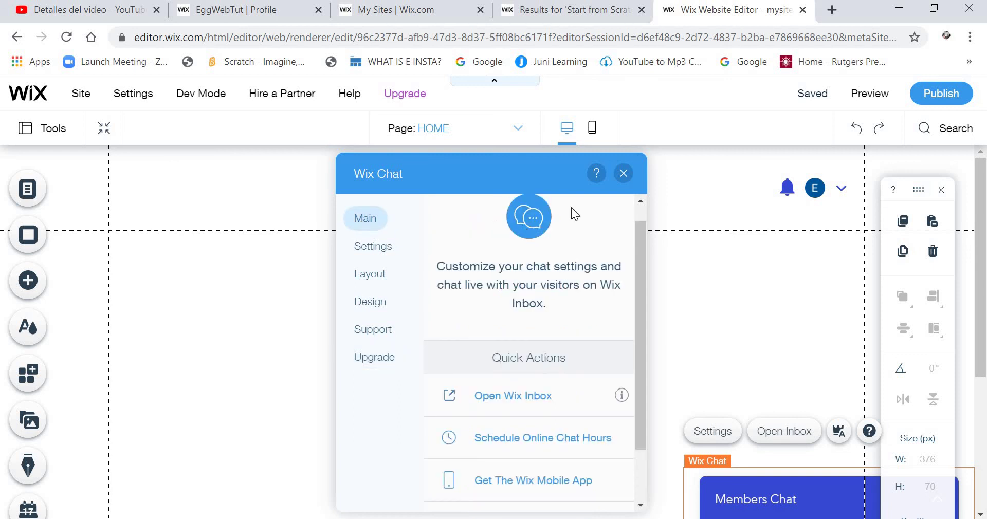
# Close the chat settings and preview the site, expanding Members Chat to its 'Welcome to Members Chat!' view
pyautogui.click(624, 175)
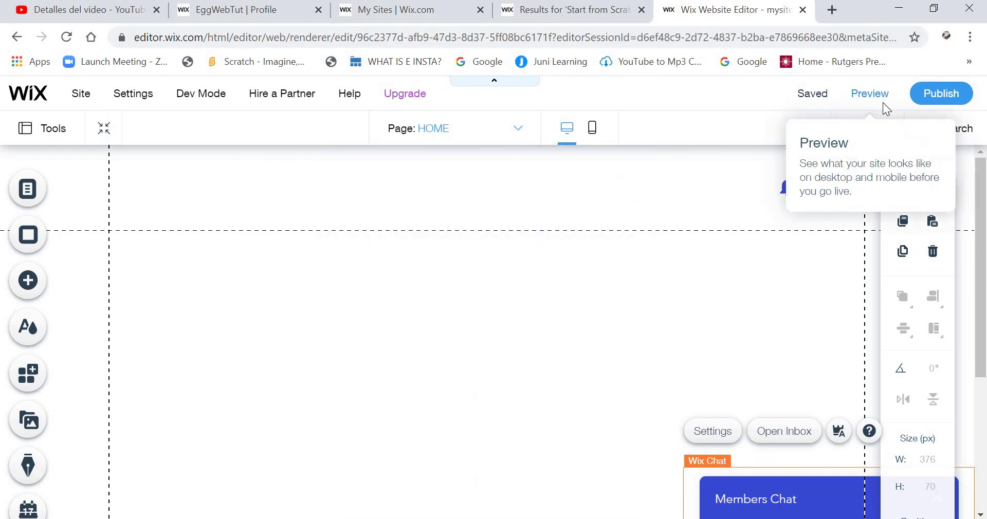
pyautogui.click(870, 94)
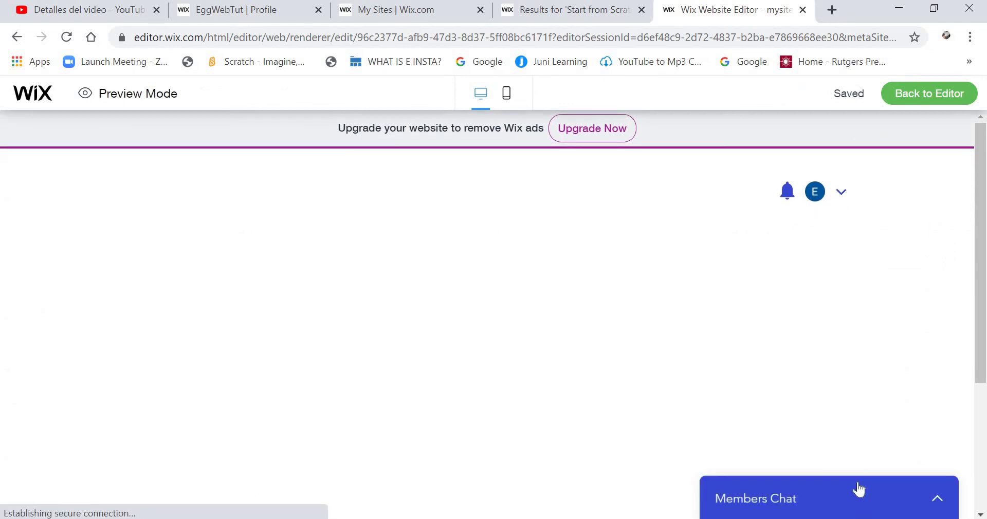
pyautogui.click(858, 489)
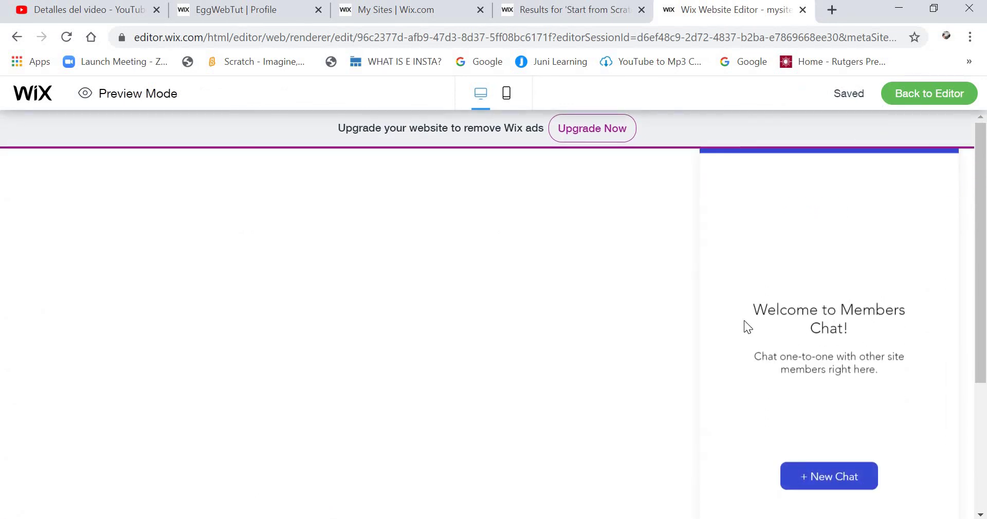
pyautogui.moveTo(754, 310); pyautogui.dragTo(872, 323)
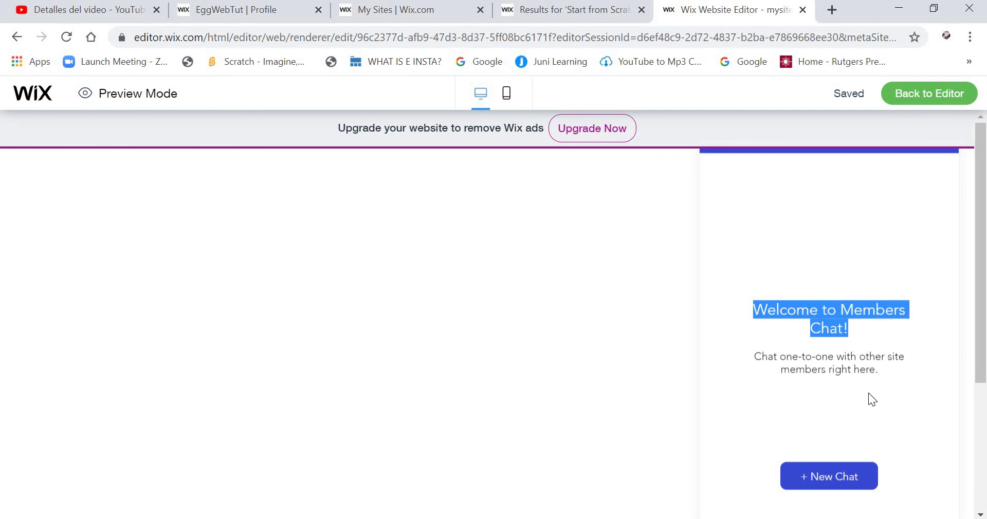
pyautogui.click(861, 409)
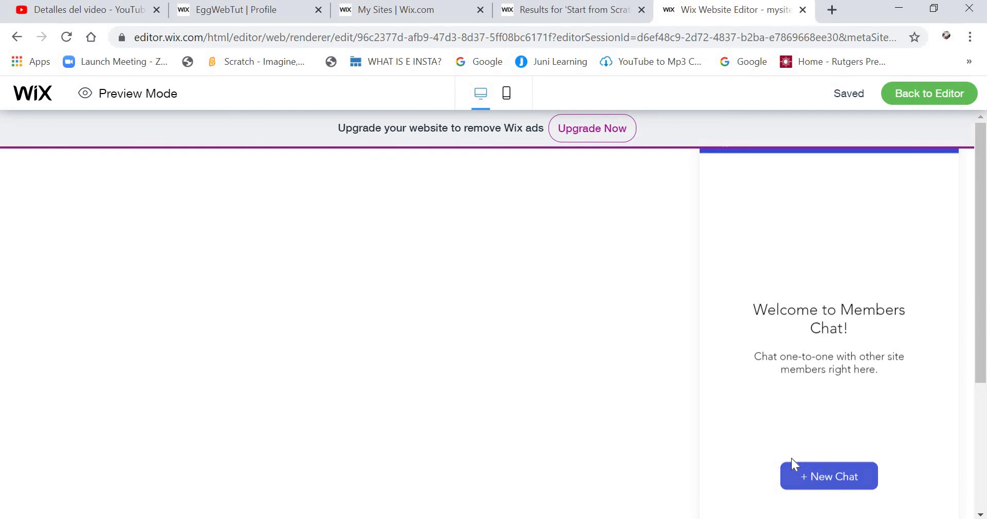
# Start a new chat to reach the 'No Other Members Yet.' message, then return to the editor
pyautogui.click(826, 477)
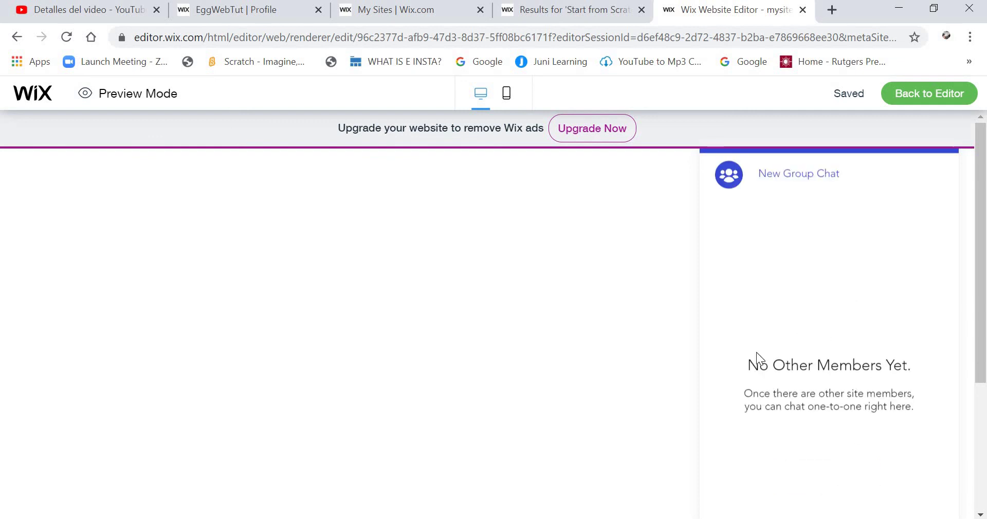
pyautogui.moveTo(766, 366); pyautogui.dragTo(932, 421)
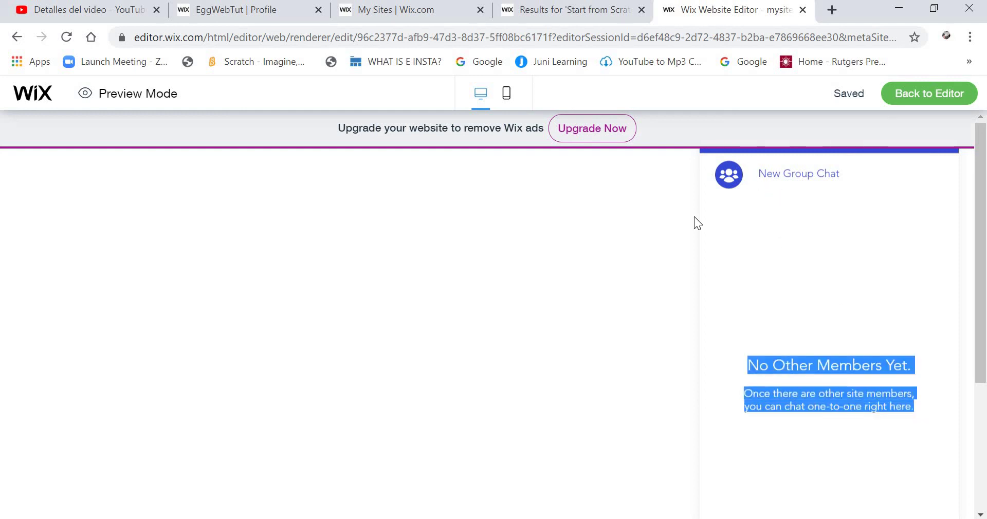
pyautogui.click(760, 175)
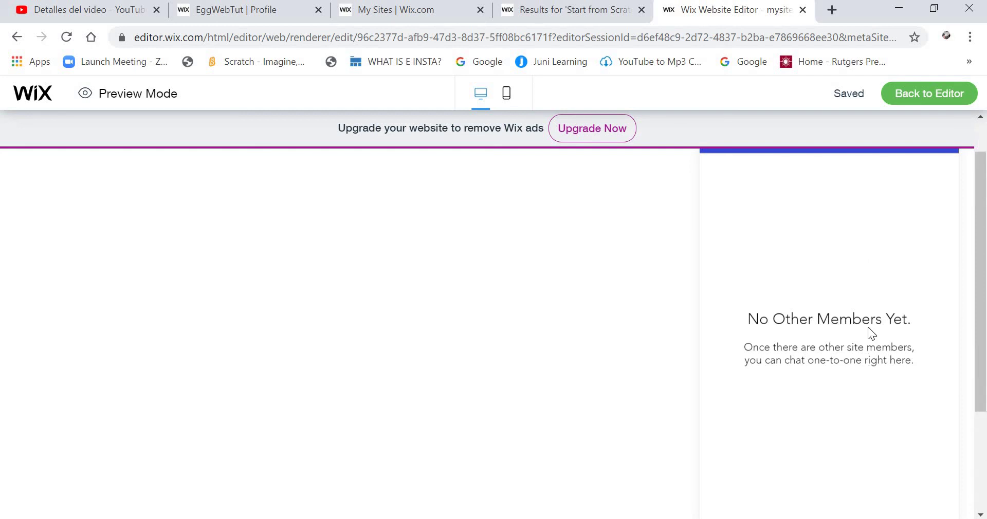
pyautogui.scroll(-5, 806, 335)
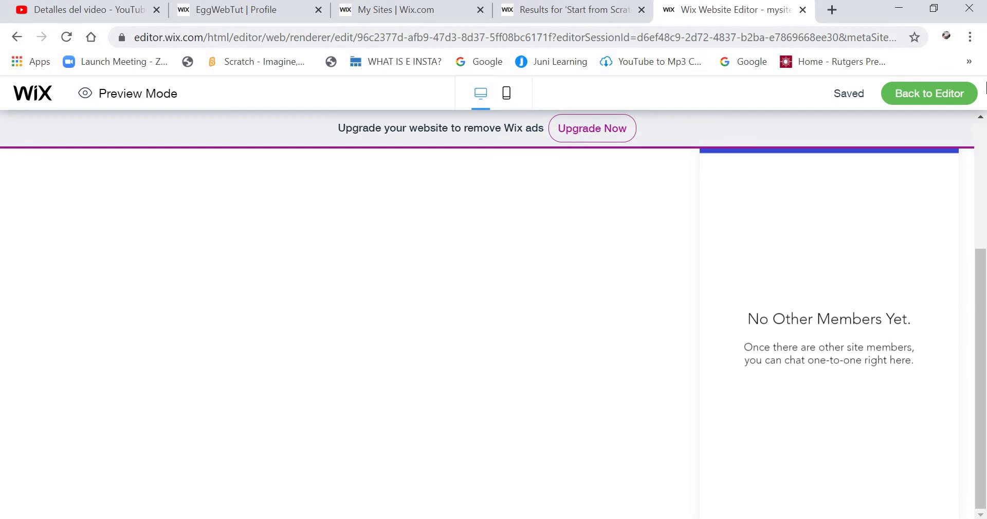
pyautogui.click(945, 92)
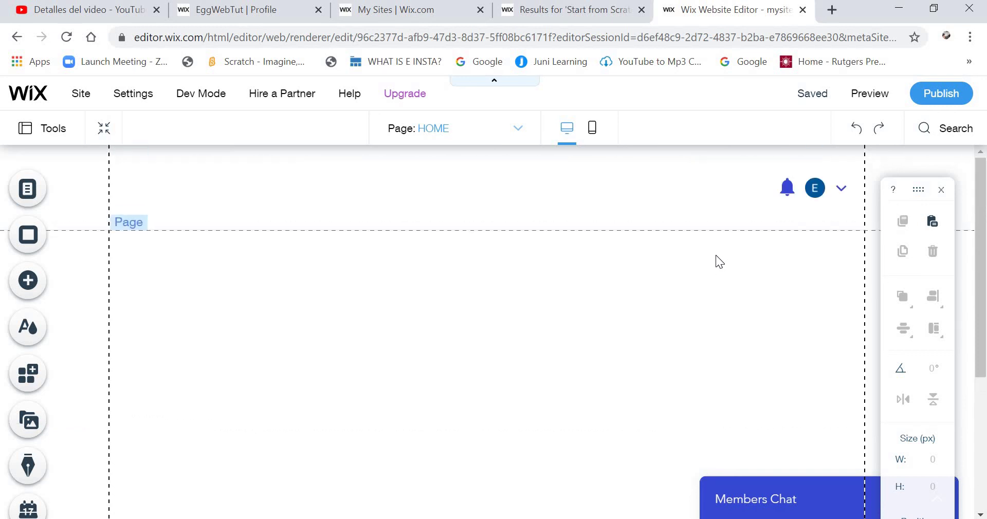
pyautogui.click(943, 97)
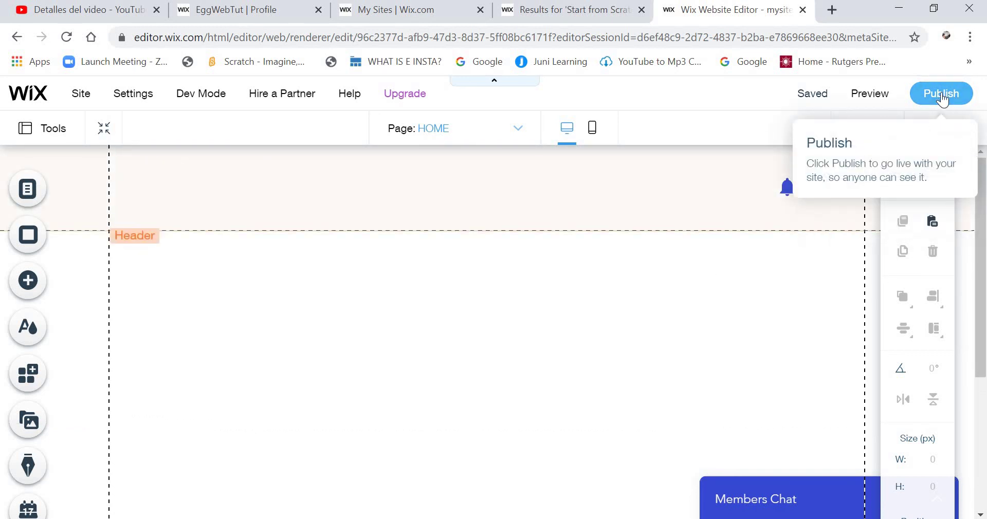